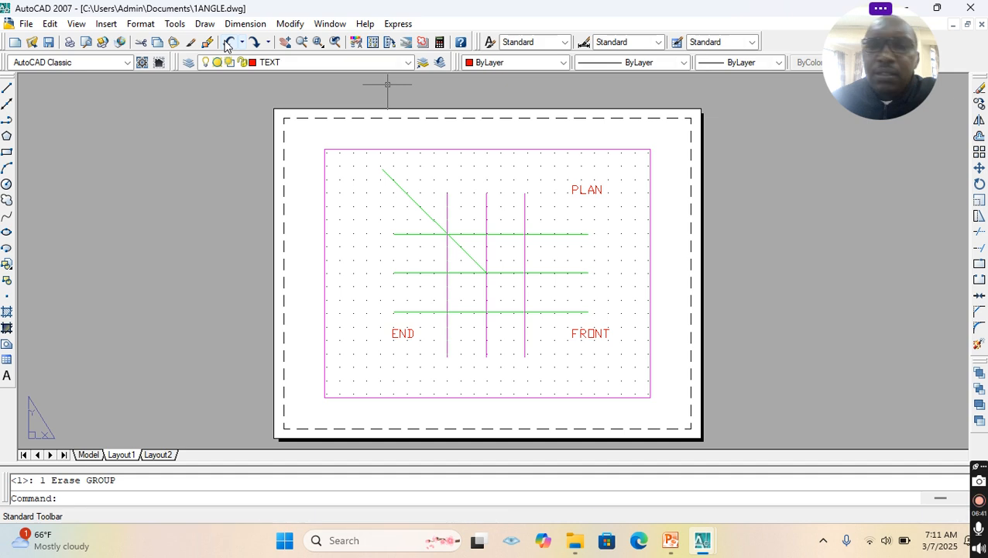
Redo the line erasure and copy the leftmost vertical line about 0.94 units horizontally to the left.
click(255, 43)
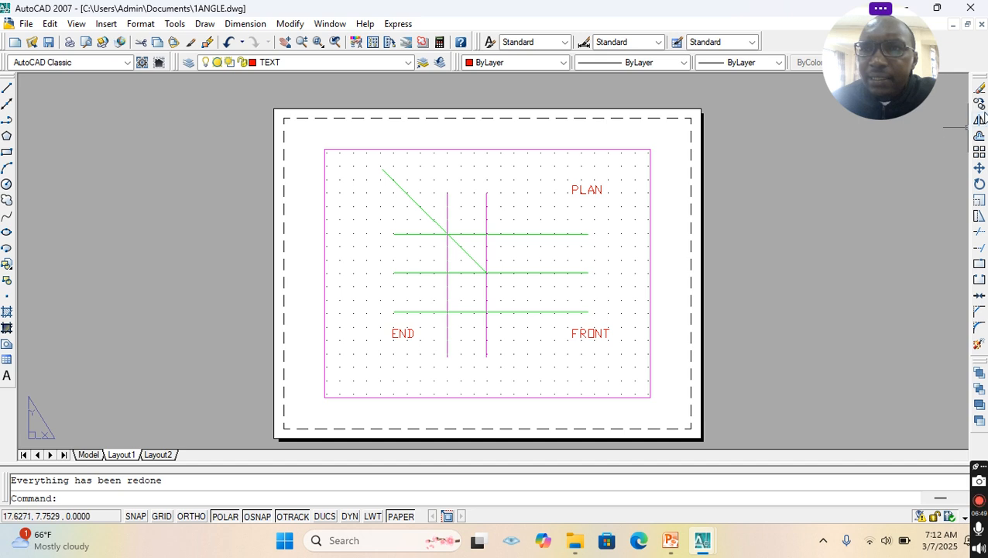
click(979, 105)
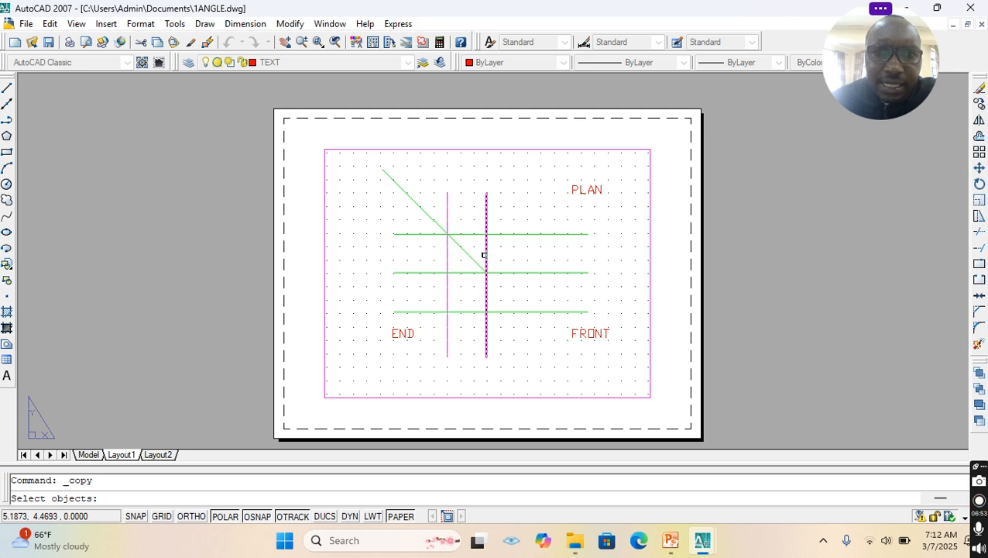
click(446, 248)
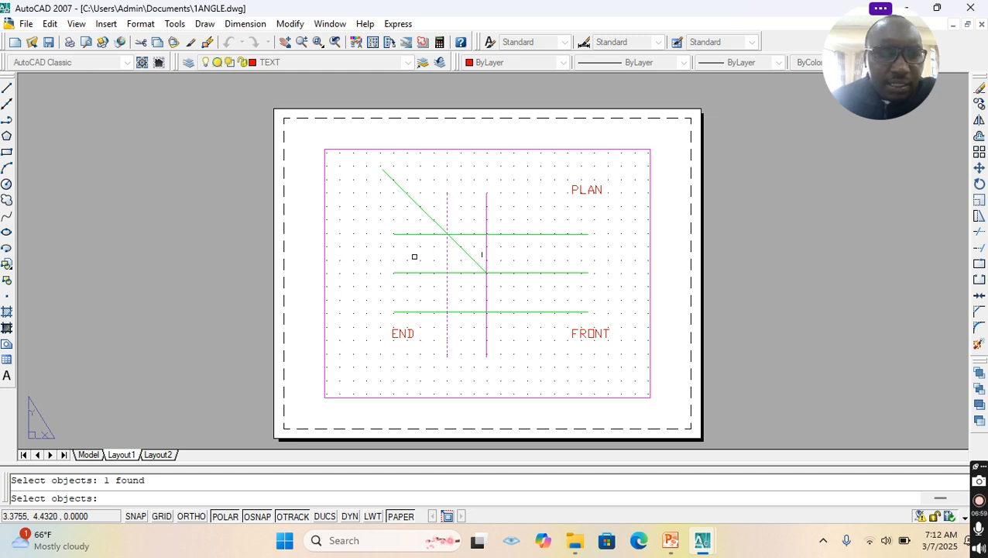
key(Return)
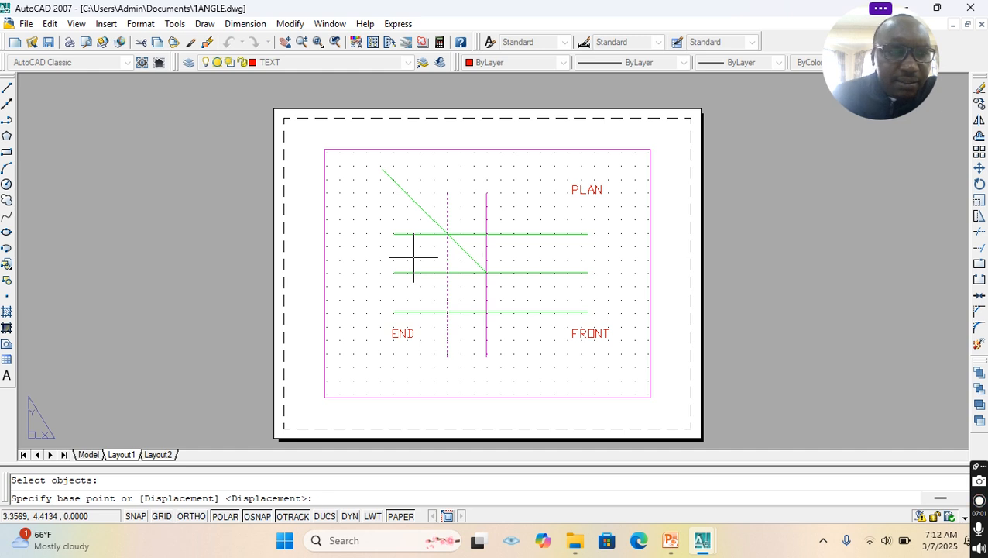
click(447, 267)
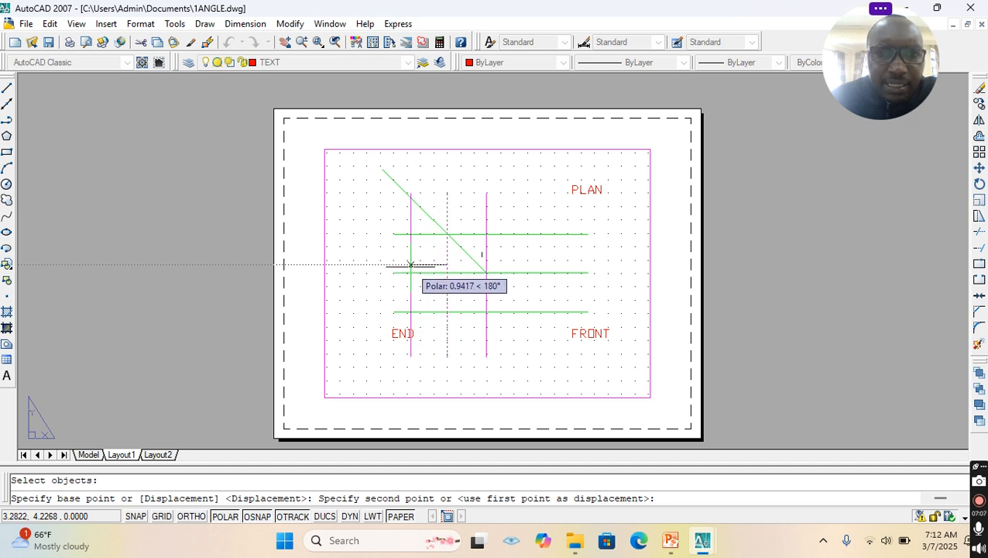
click(411, 266)
key(Return)
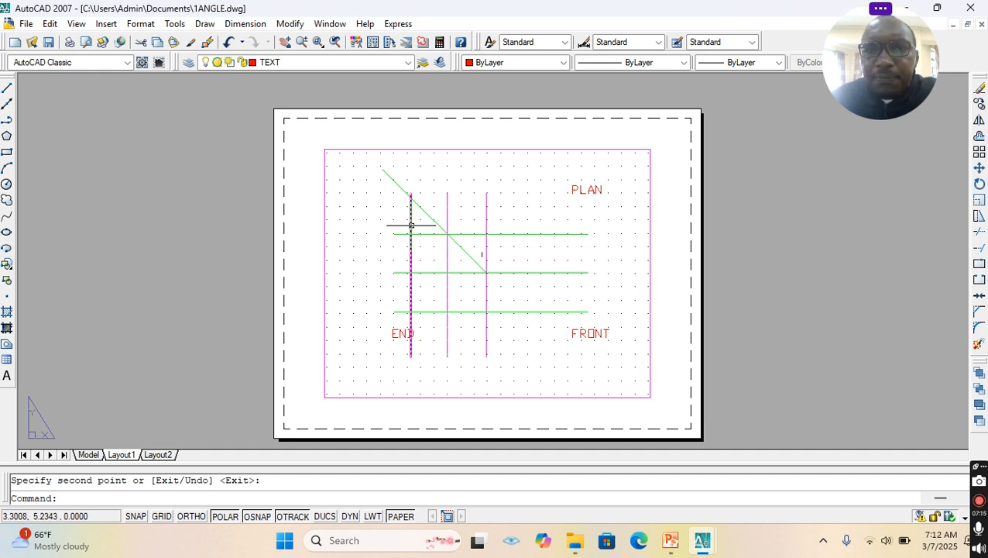
click(978, 122)
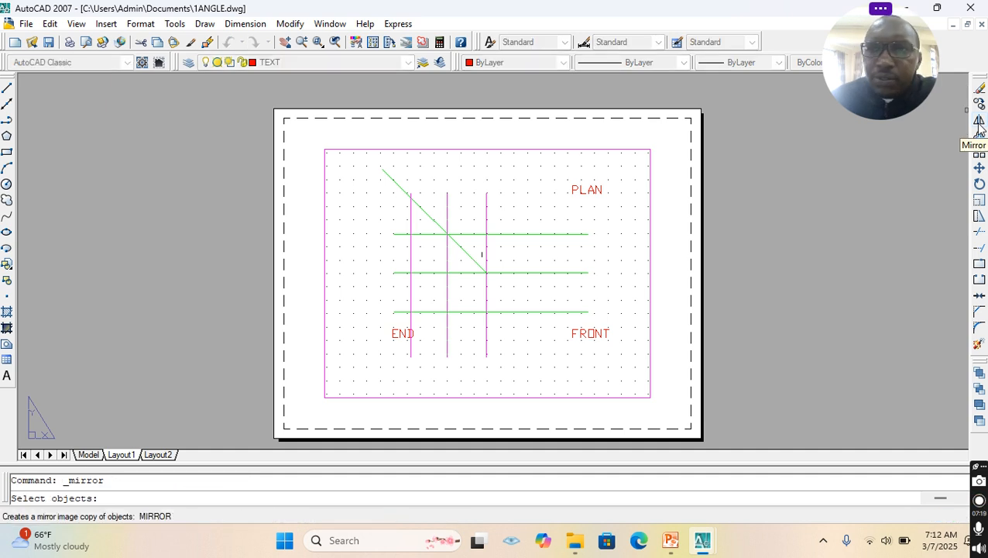
click(486, 227)
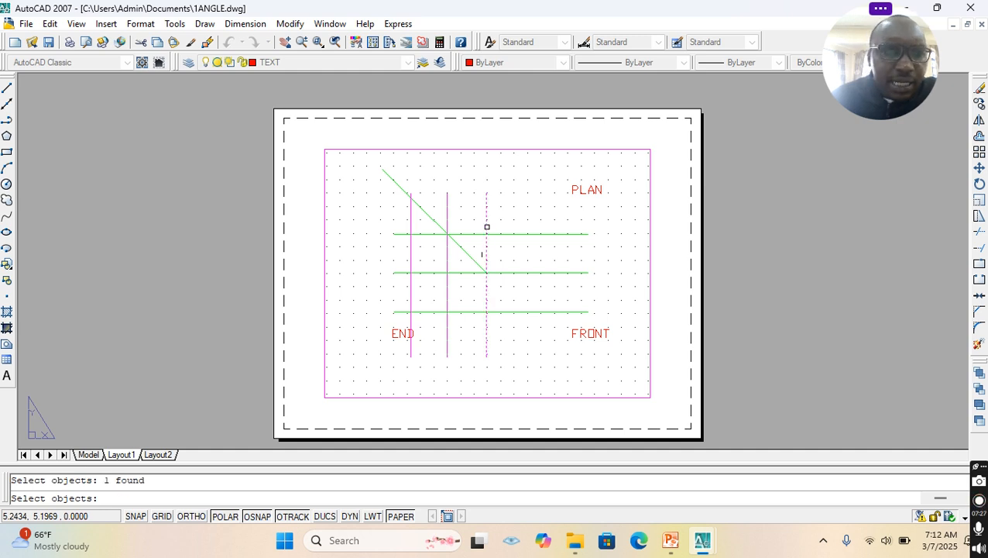
key(Return)
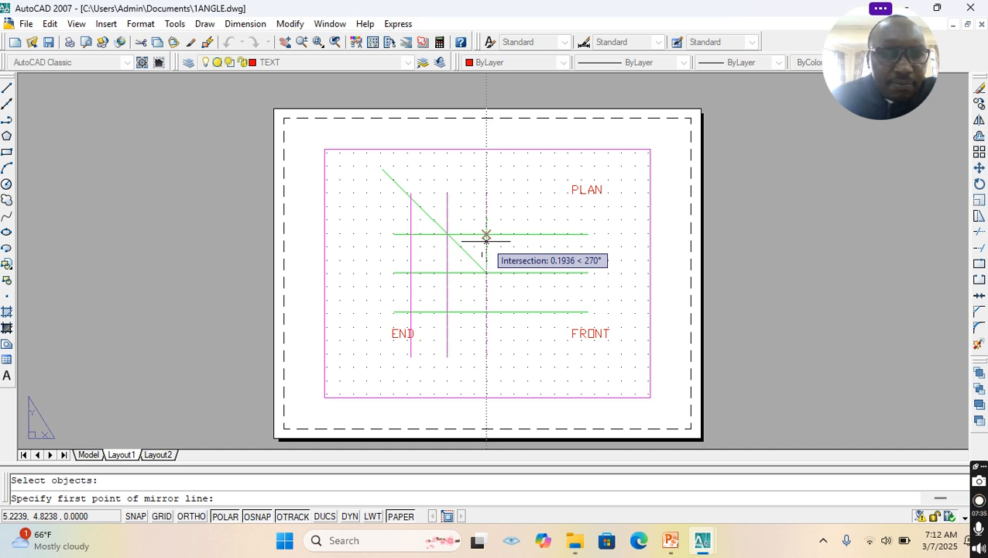
click(485, 235)
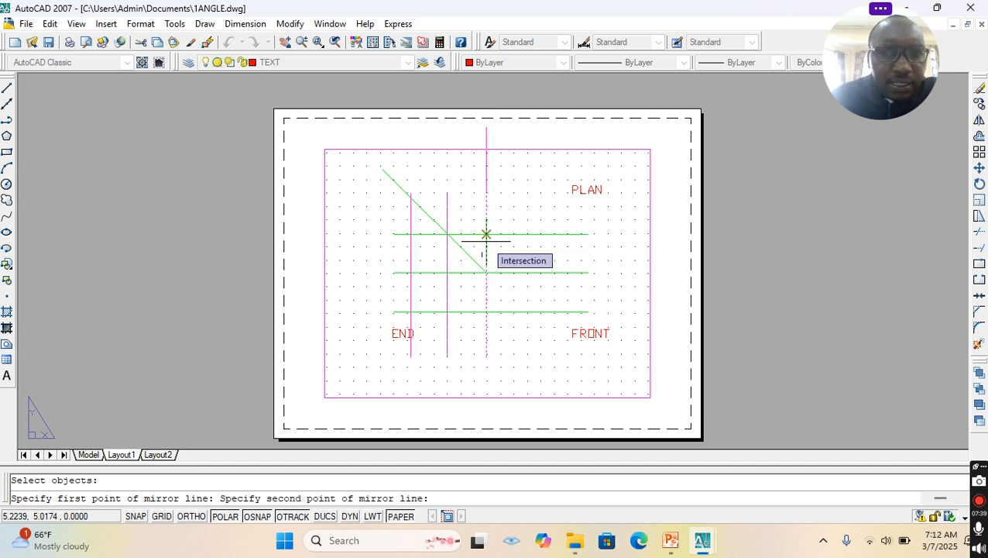
click(547, 259)
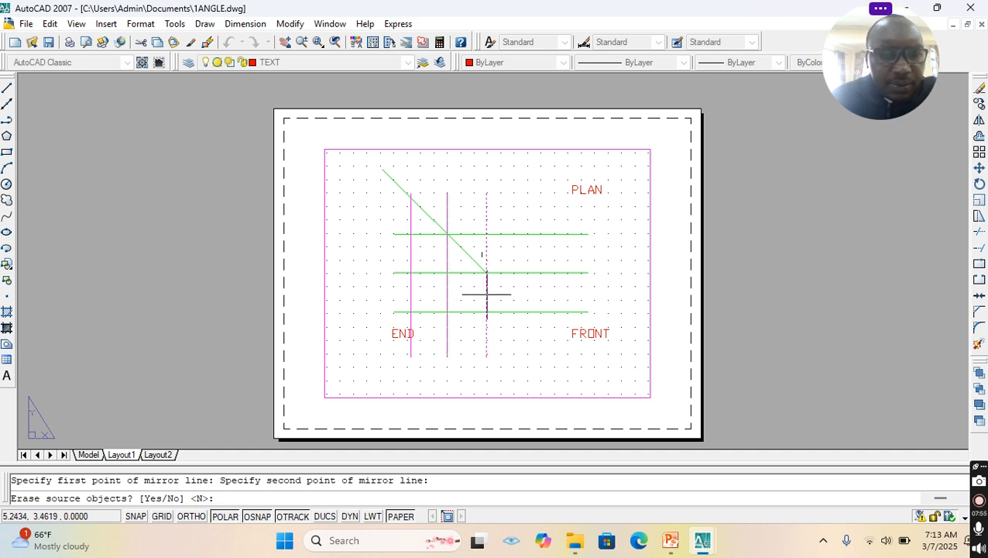
key(Escape)
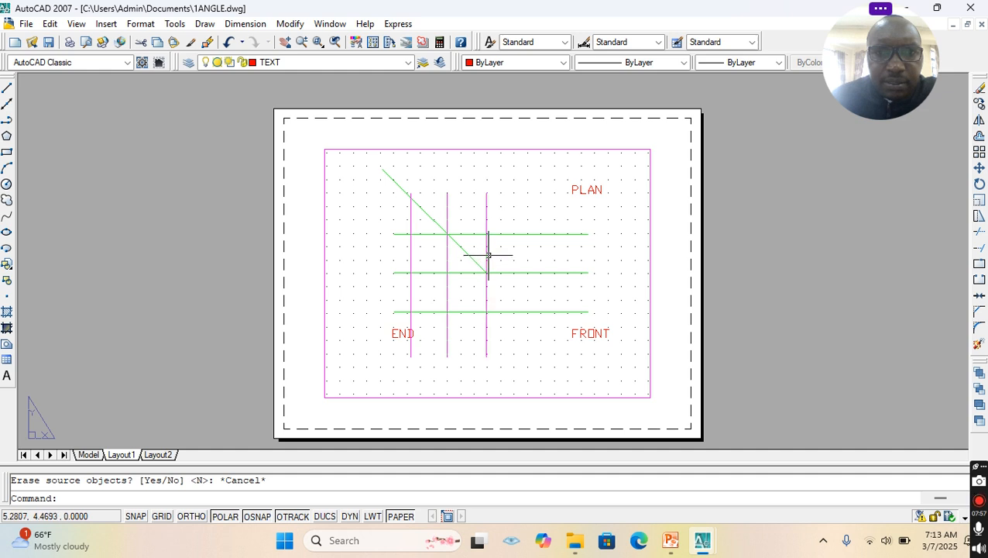
Mirror the rightmost vertical line about an axis along itself, from the middle green line's intersection to its lower end, keeping the source.
click(487, 248)
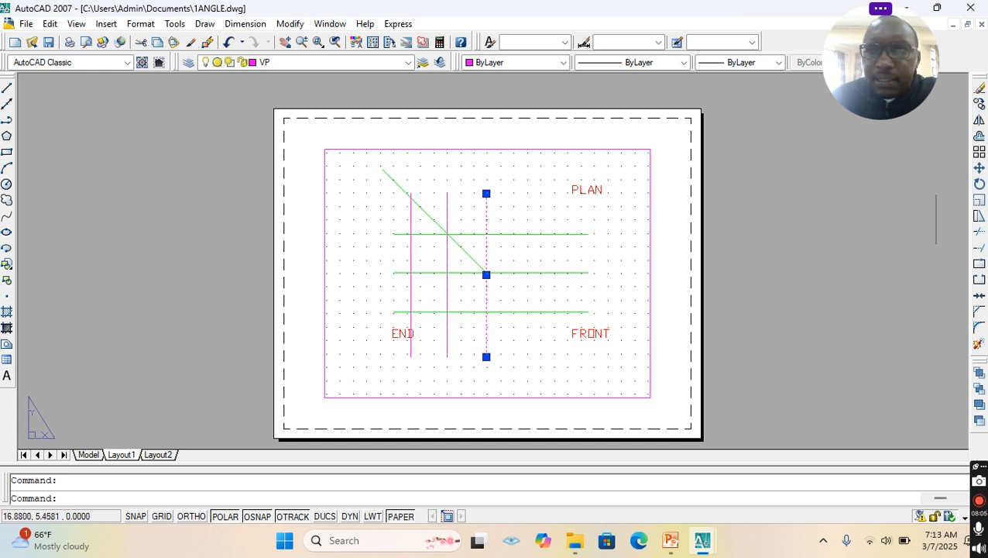
click(979, 121)
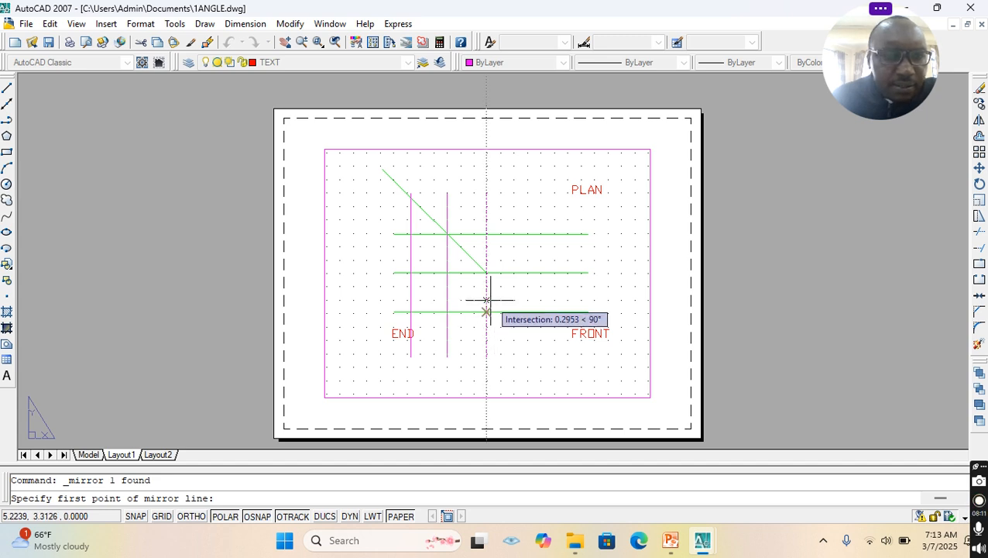
click(486, 272)
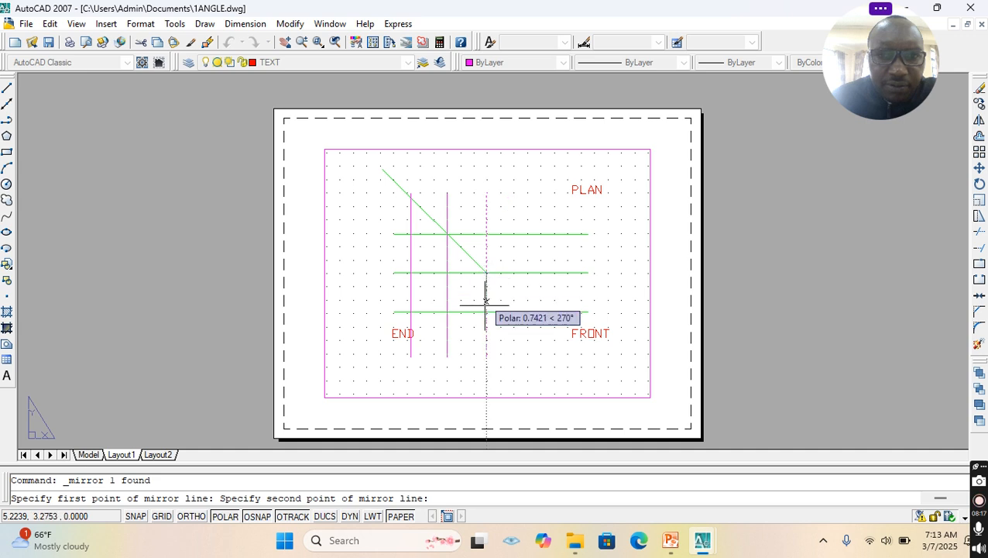
click(486, 355)
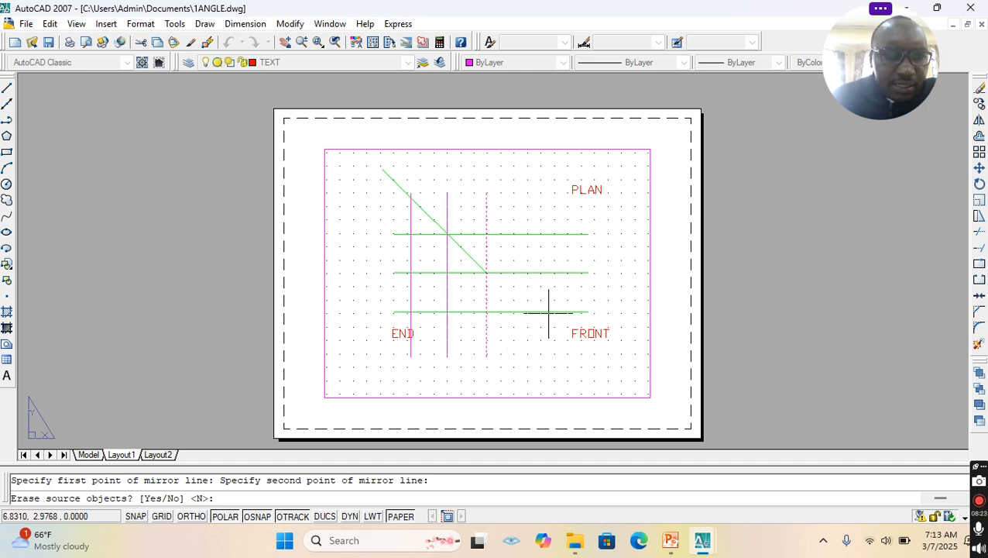
key(Return)
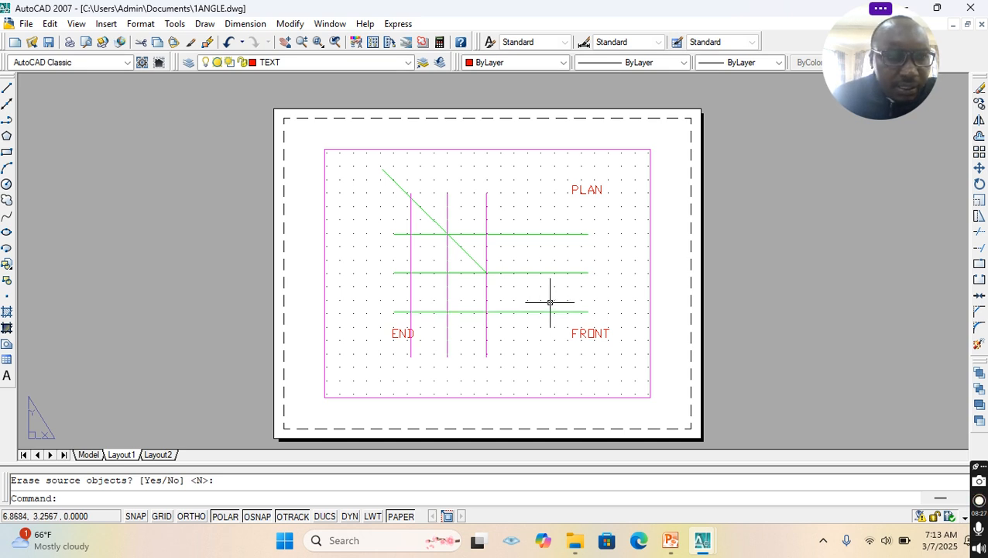
key(Escape)
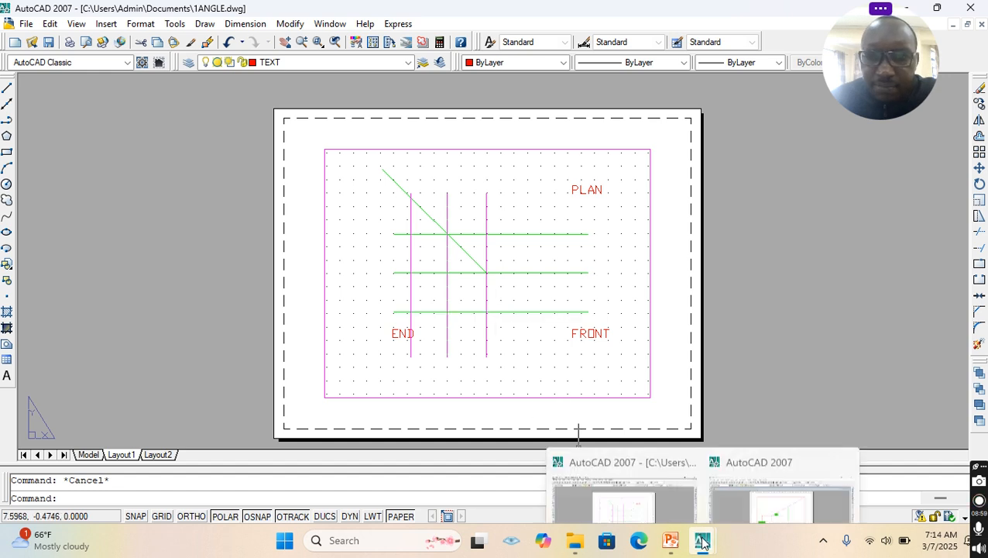
Switch to the AutoCAD window with autocad CAT3.dwg and maximize its layout viewport for editing in model space.
mouse_move(713, 537)
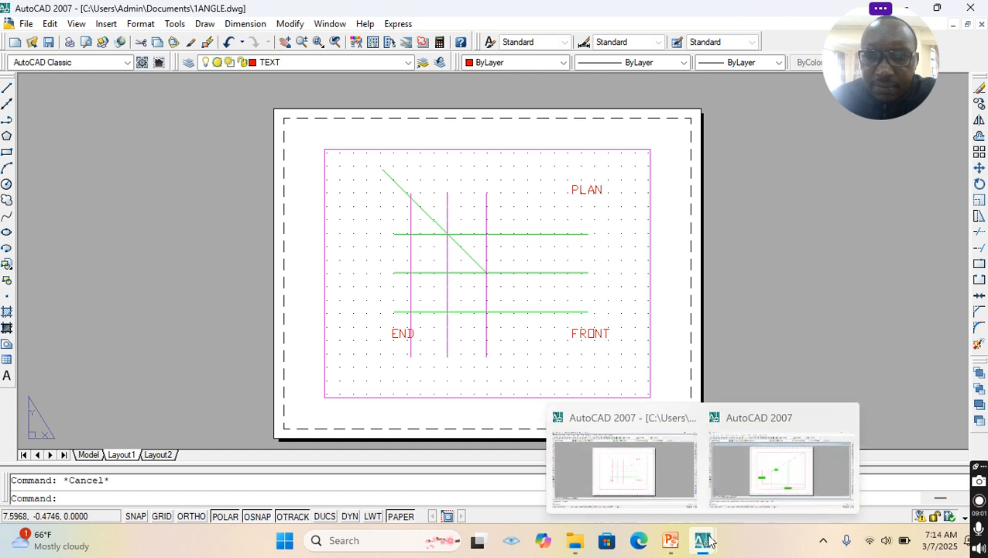
click(748, 488)
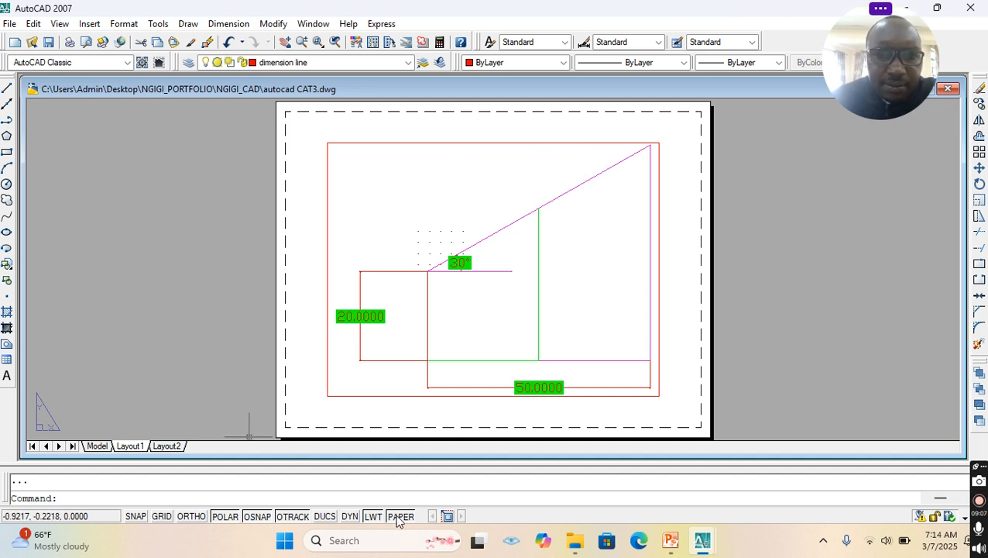
click(447, 517)
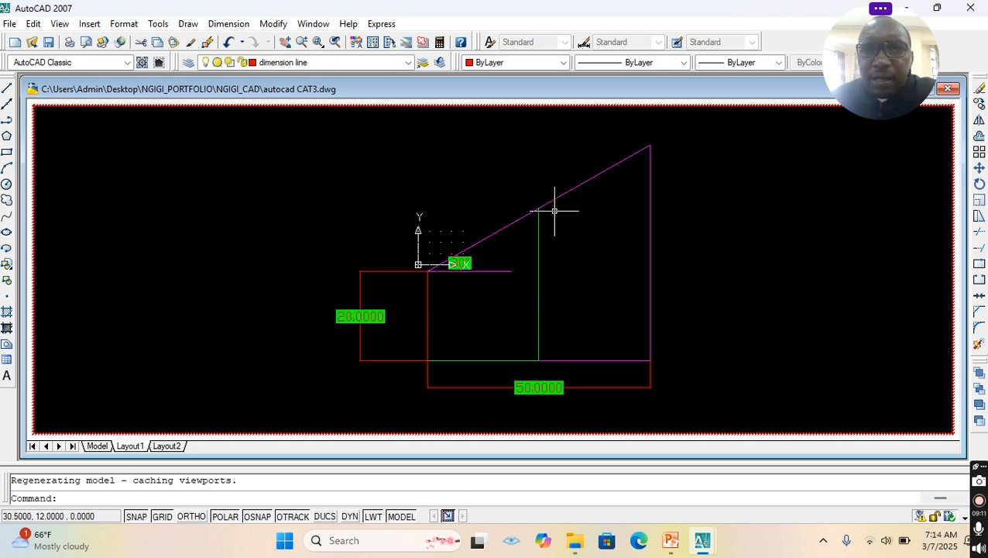
Mirror the entire half-gable outline with its inner lines and dimensions about its tall vertical edge, keeping the source objects.
click(980, 120)
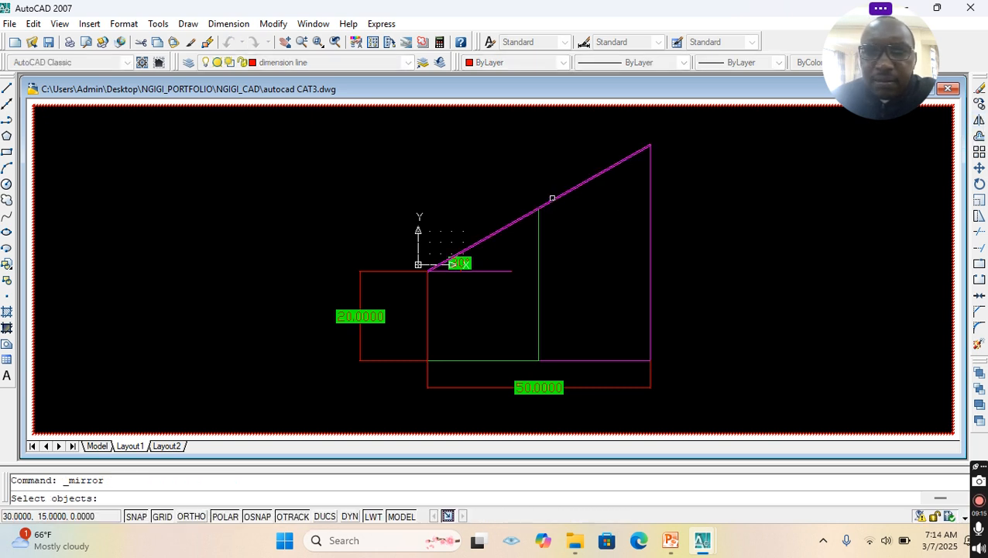
click(552, 203)
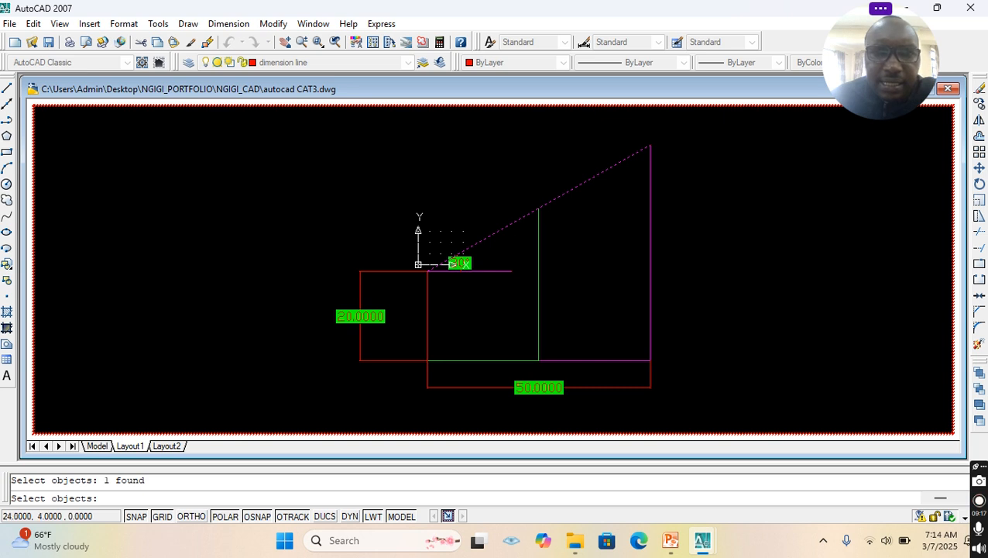
click(539, 255)
click(535, 258)
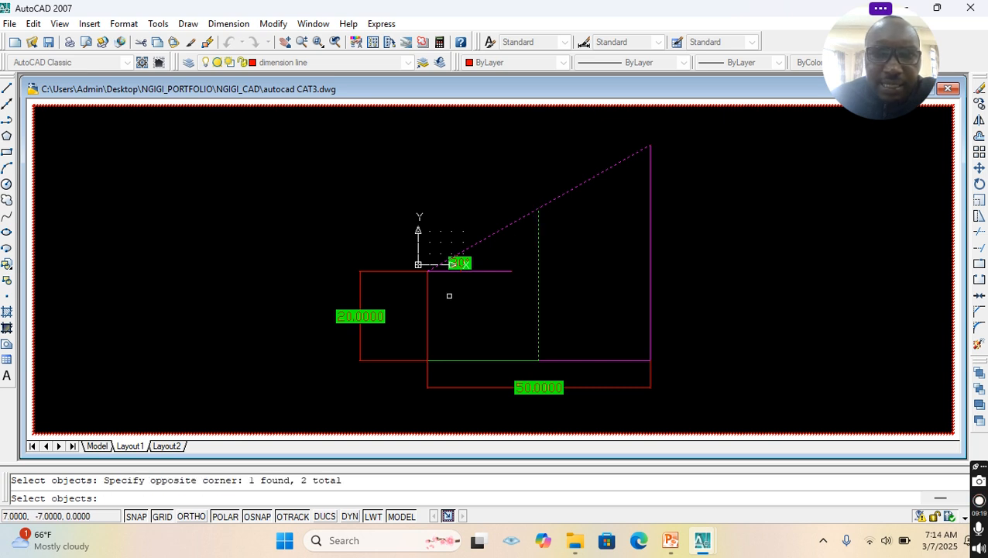
click(447, 271)
click(457, 263)
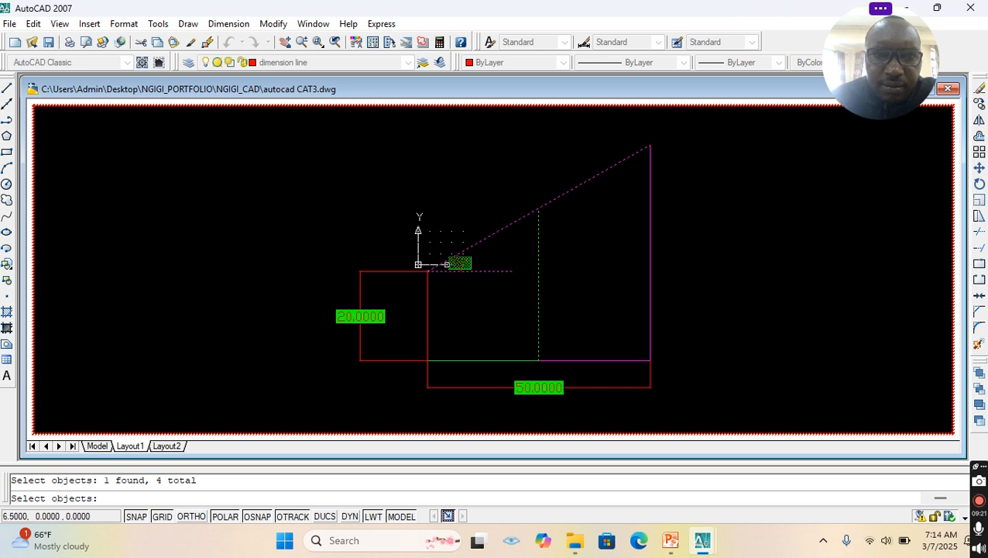
click(392, 274)
click(354, 347)
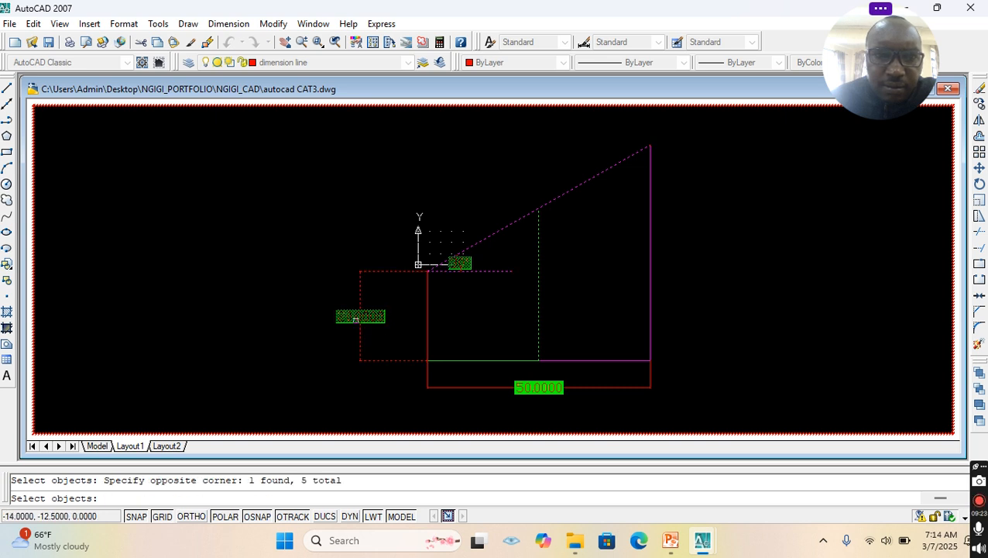
click(428, 319)
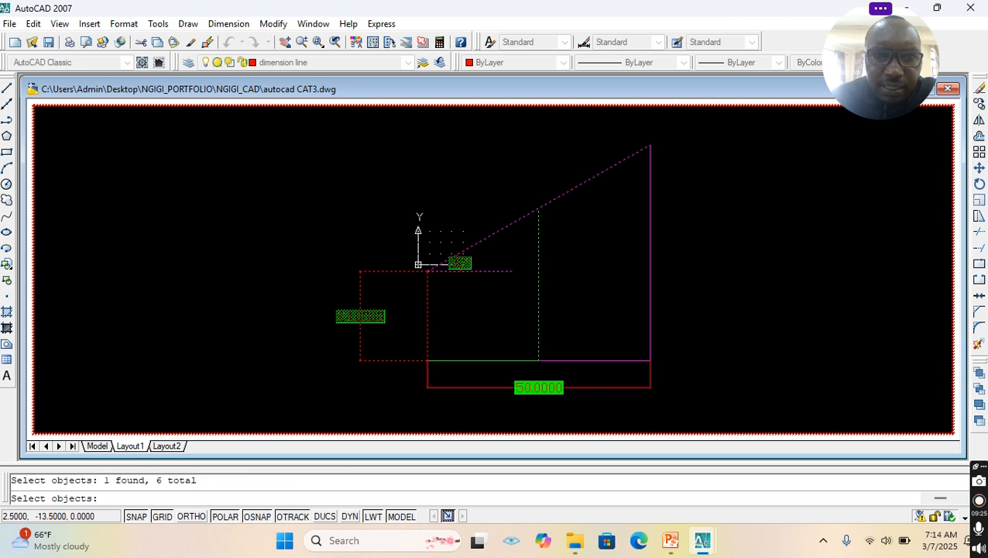
click(453, 361)
click(459, 387)
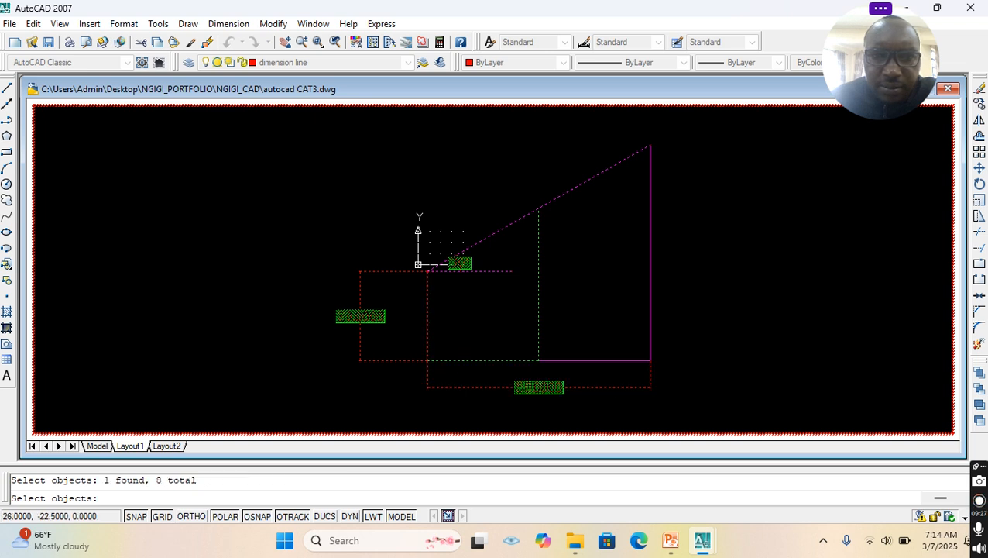
click(614, 360)
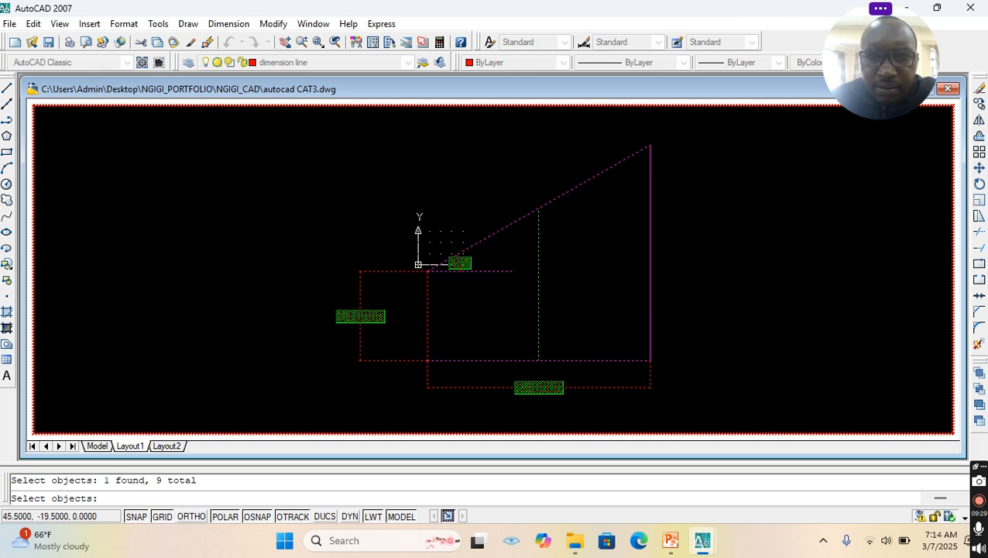
click(649, 280)
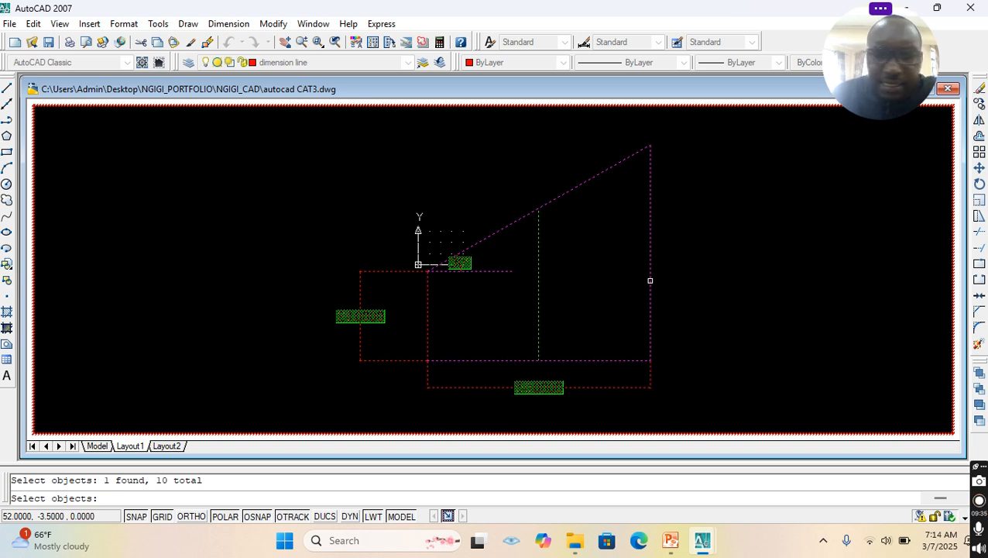
key(Return)
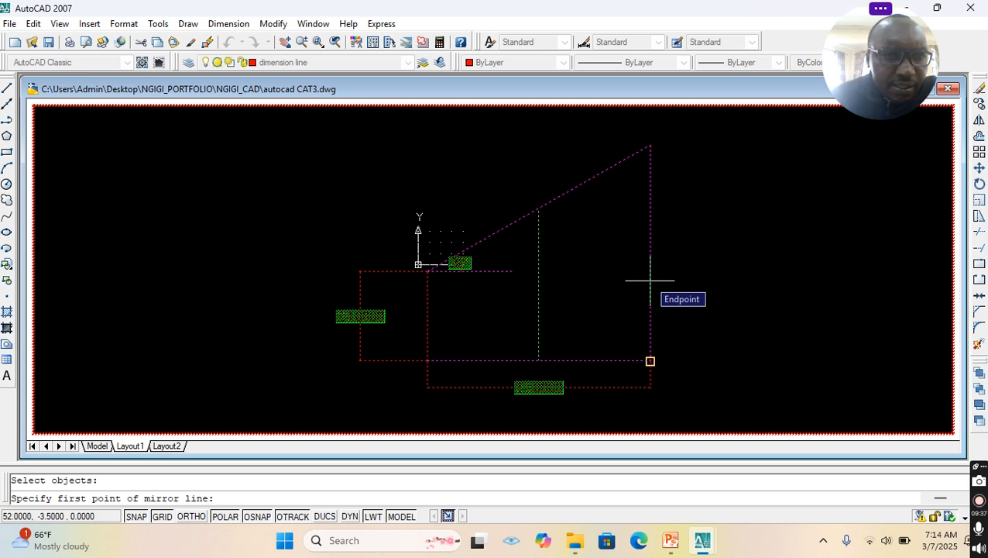
click(650, 361)
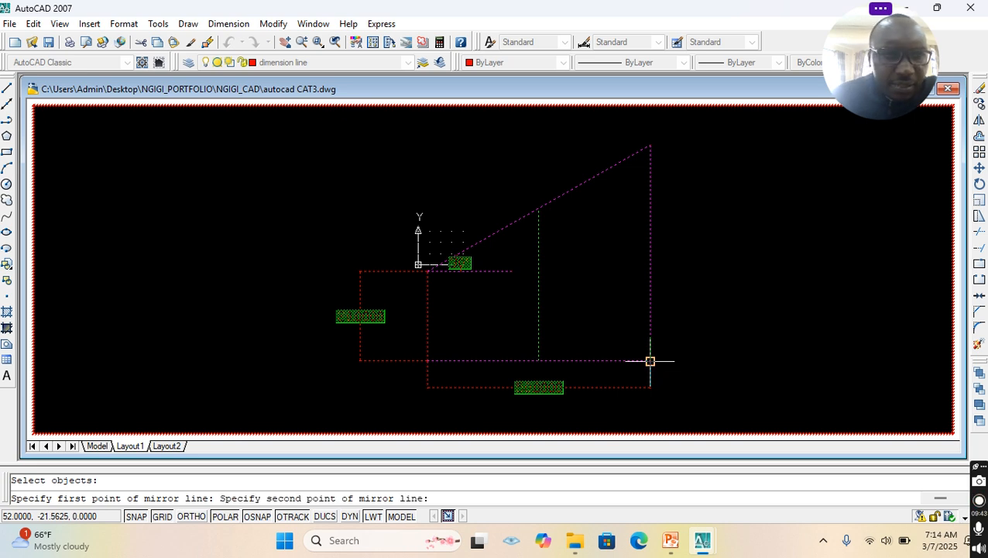
click(650, 361)
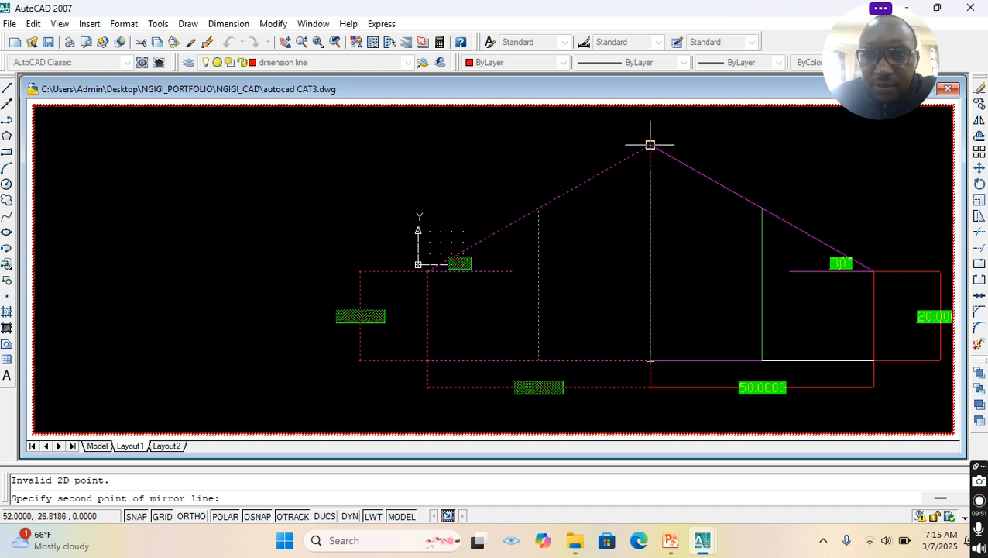
click(650, 145)
key(Return)
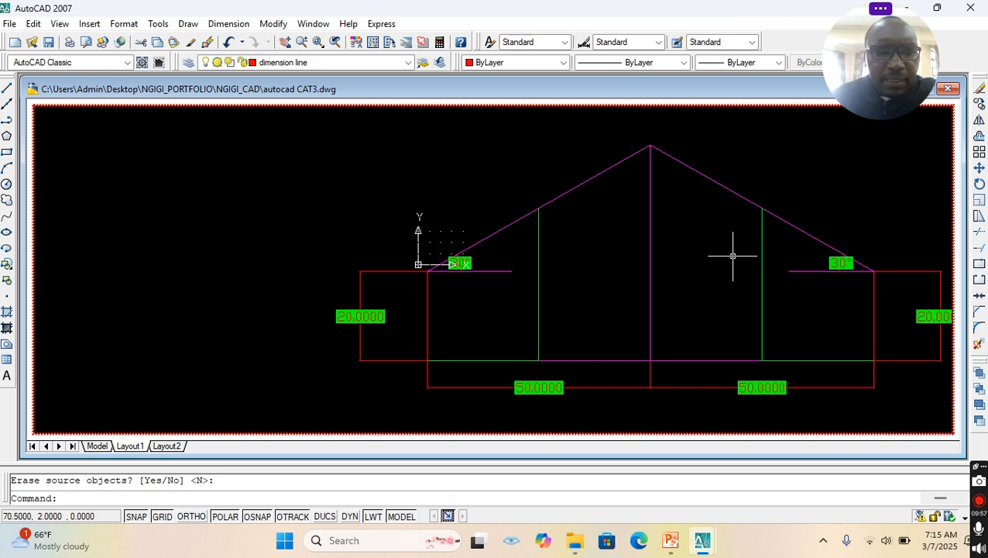
key(Escape)
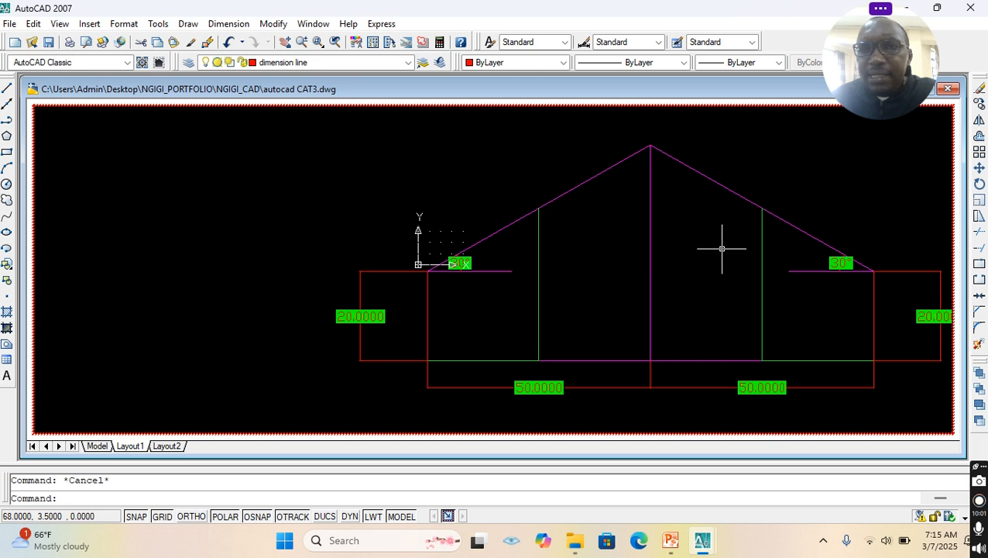
scroll(721, 247, down, 2)
scroll(710, 252, down, 2)
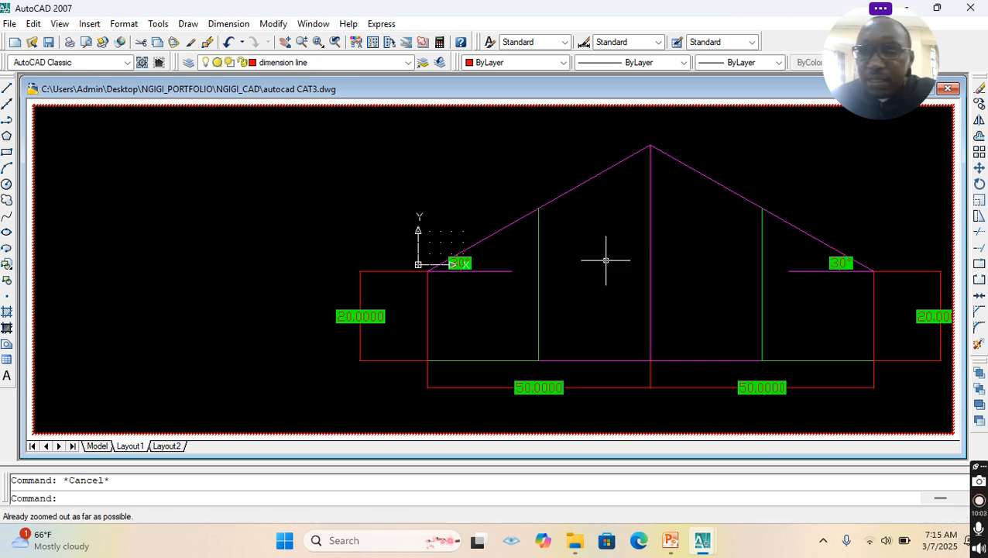
click(980, 154)
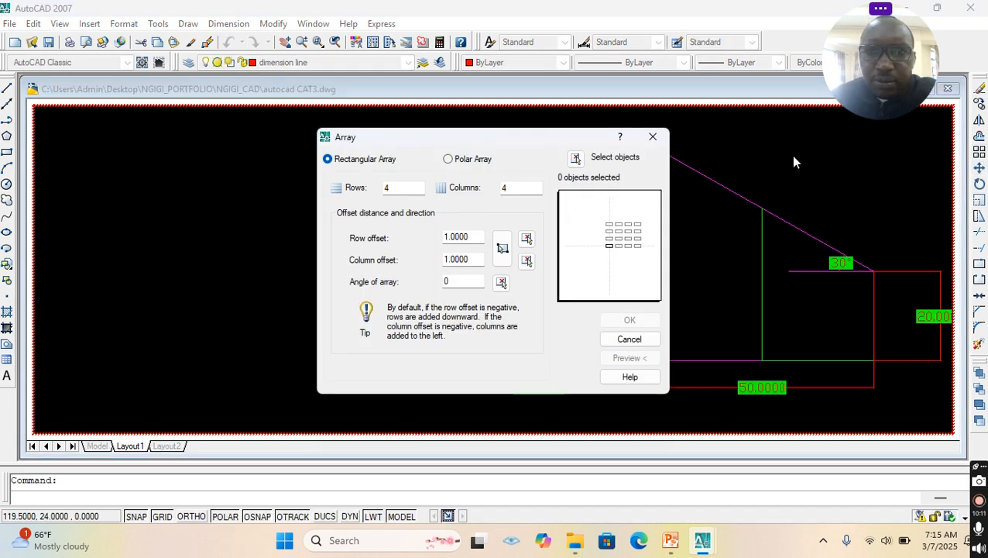
click(653, 137)
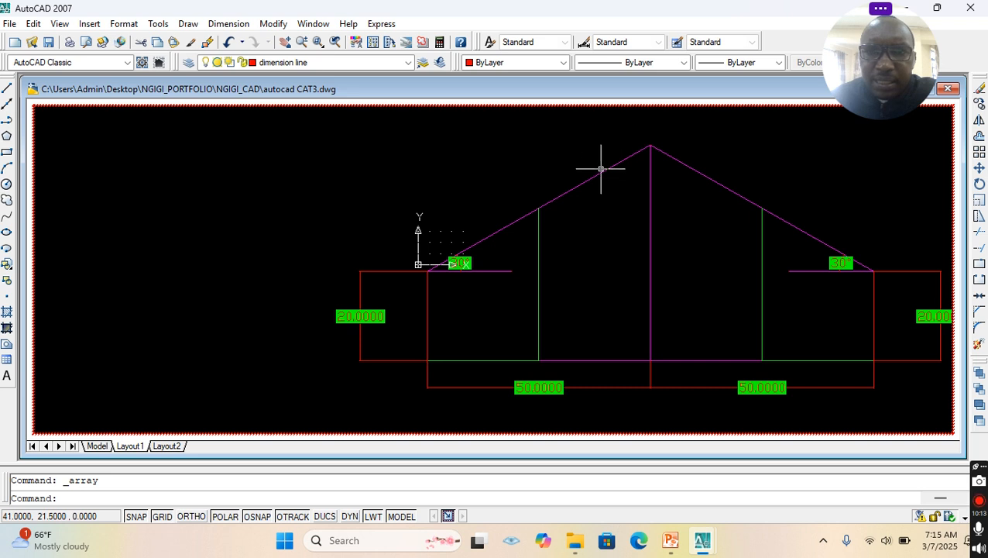
Create a rectangular array of the left half-gable outline, its inner lines and dimensions with 2 rows, 2 columns and 1.0000 row and column offsets.
click(599, 172)
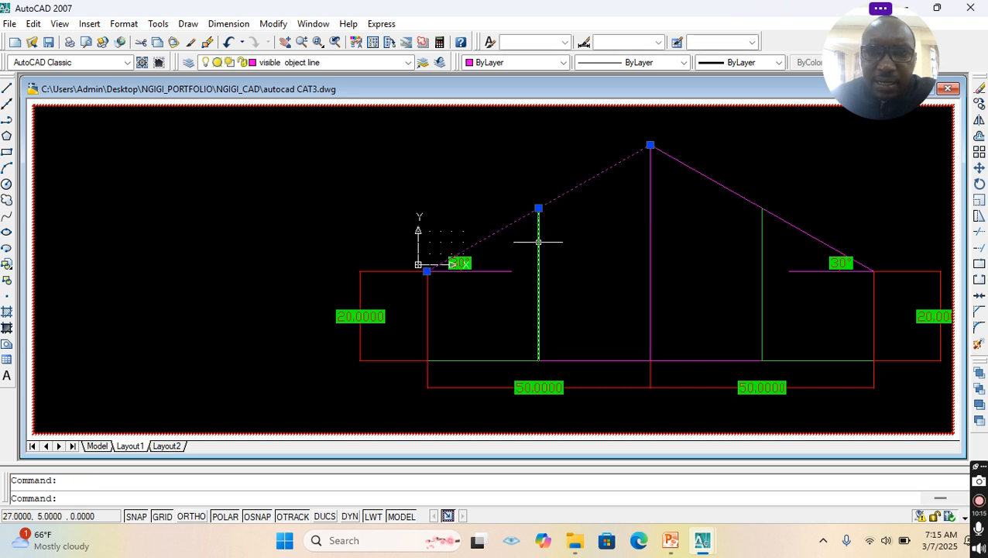
click(539, 242)
click(458, 270)
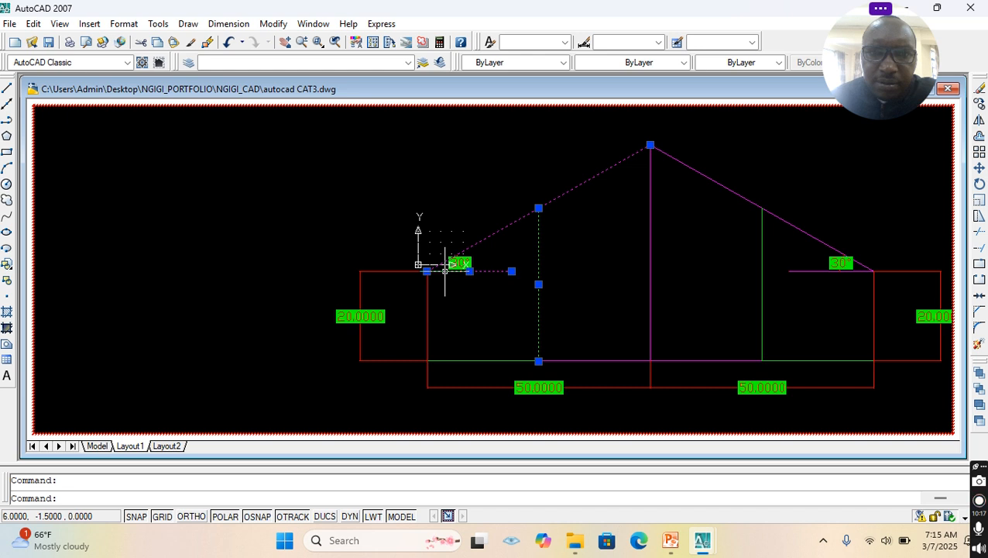
click(373, 271)
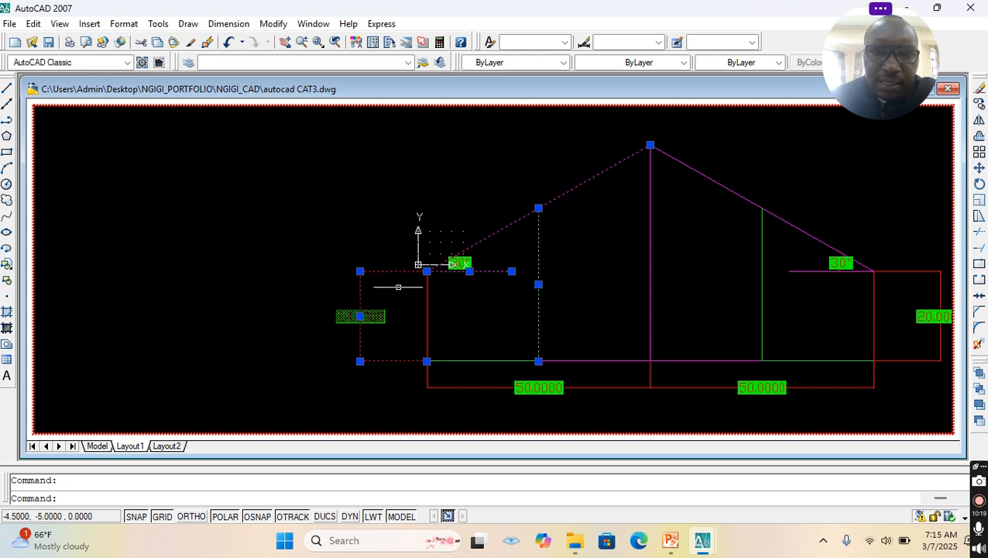
click(427, 313)
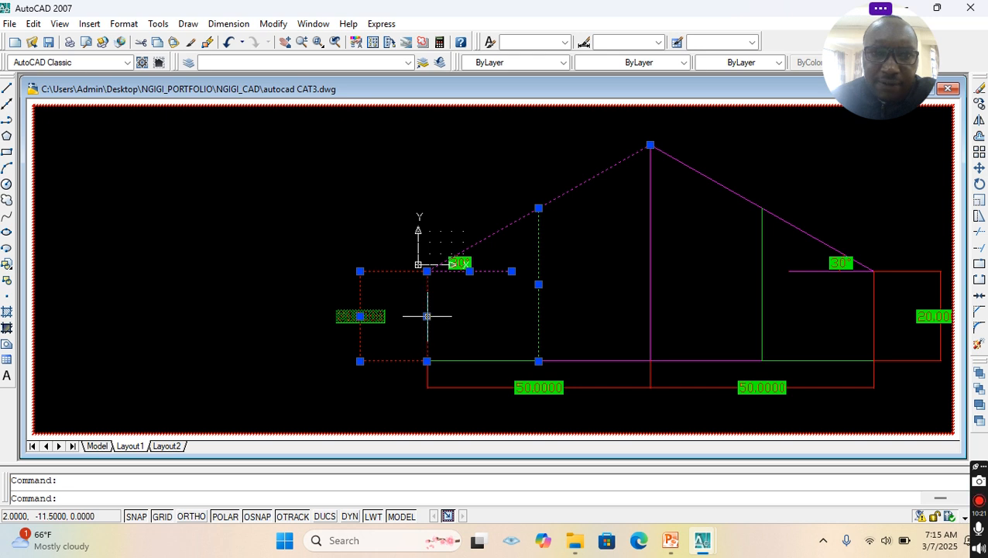
click(458, 361)
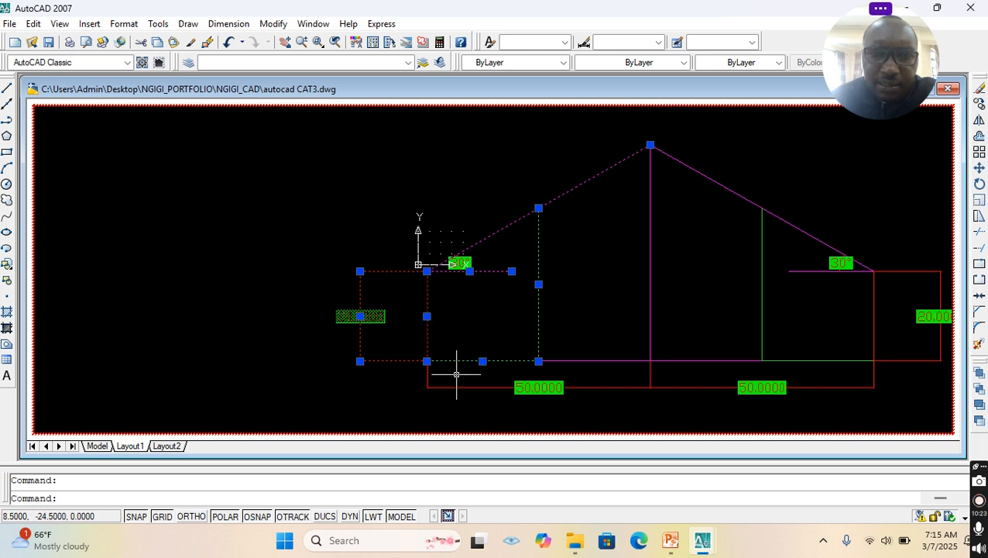
click(453, 388)
click(650, 277)
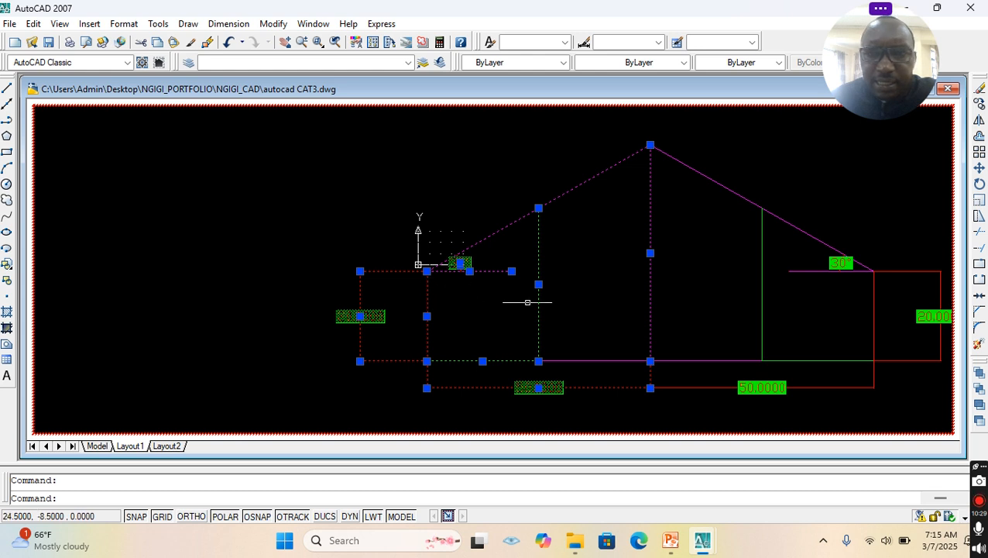
click(979, 152)
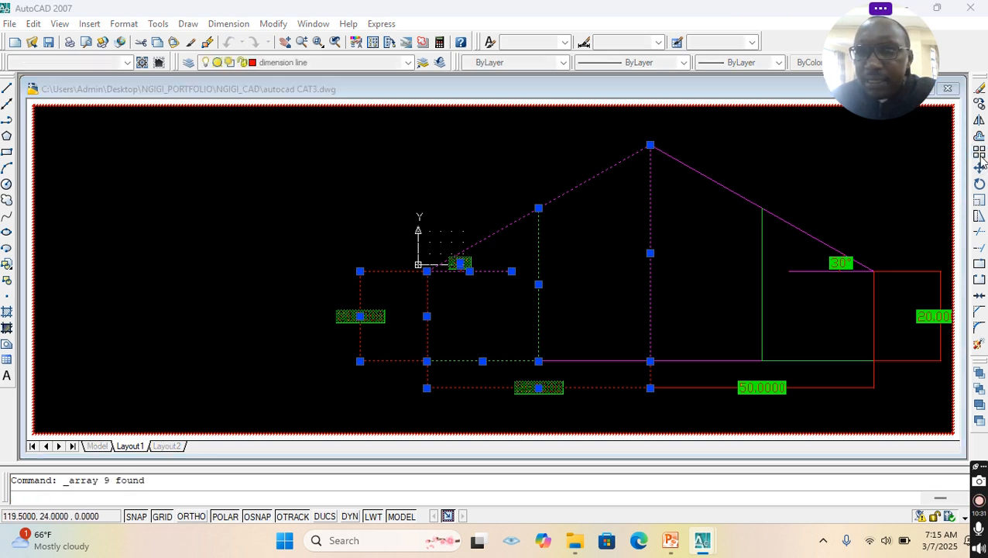
click(418, 188)
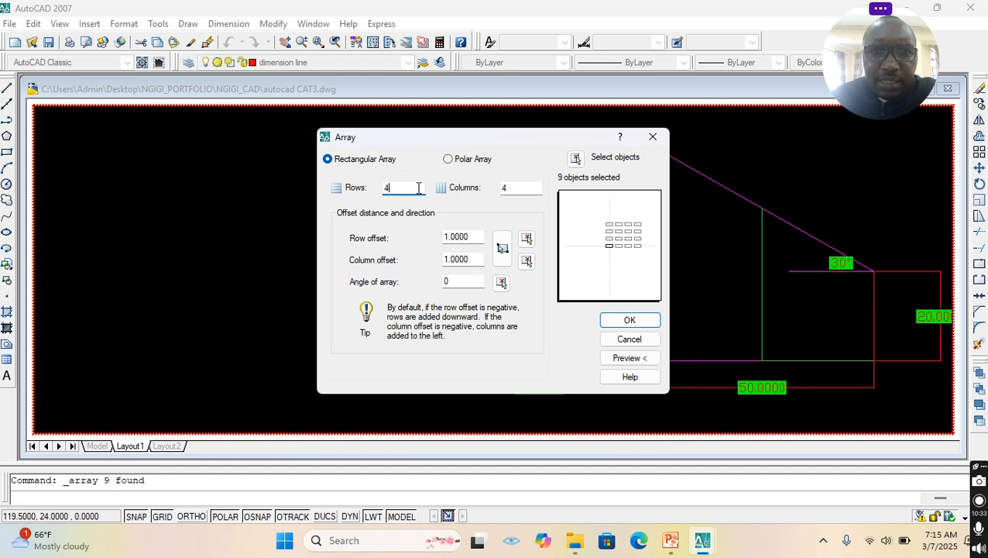
text(2)
click(519, 187)
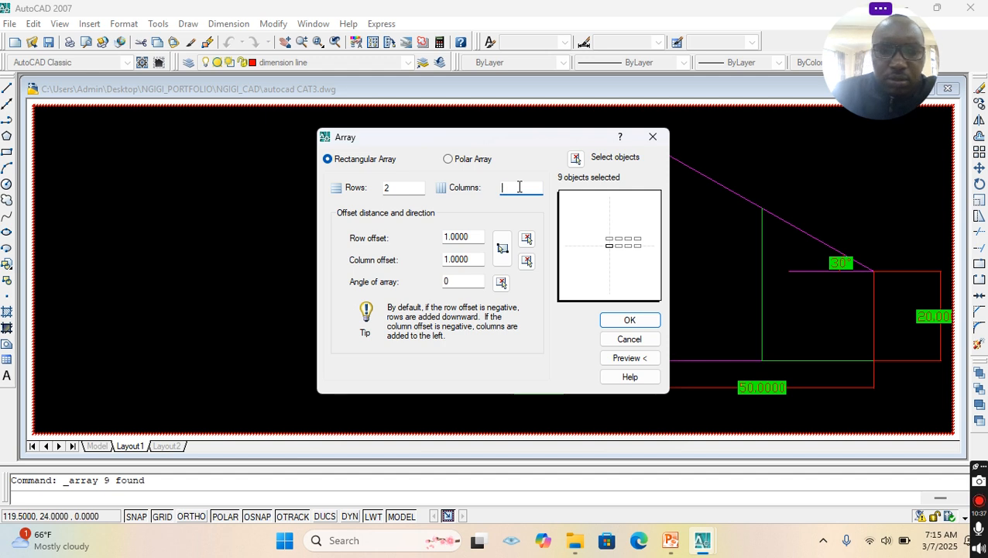
click(629, 320)
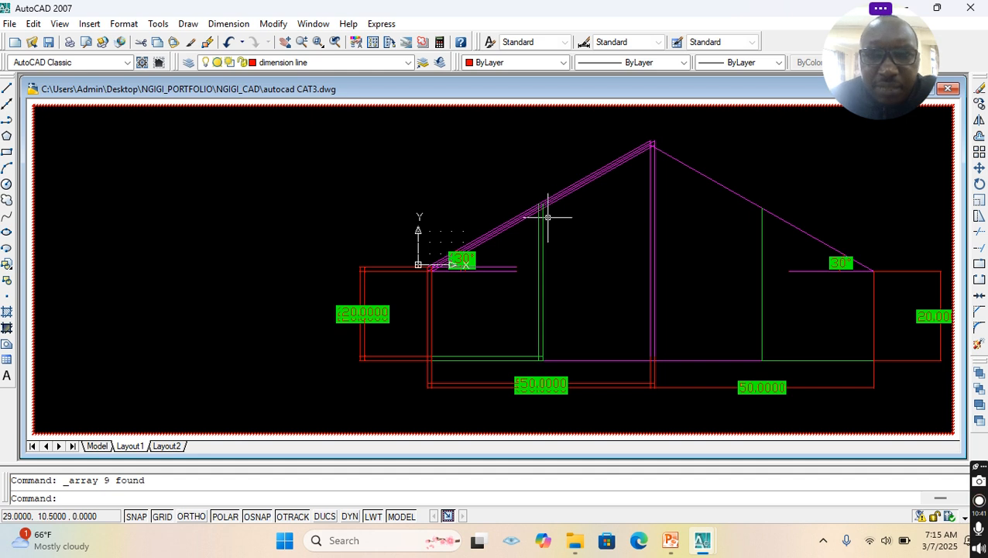
scroll(542, 208, up, 2)
scroll(542, 209, up, 2)
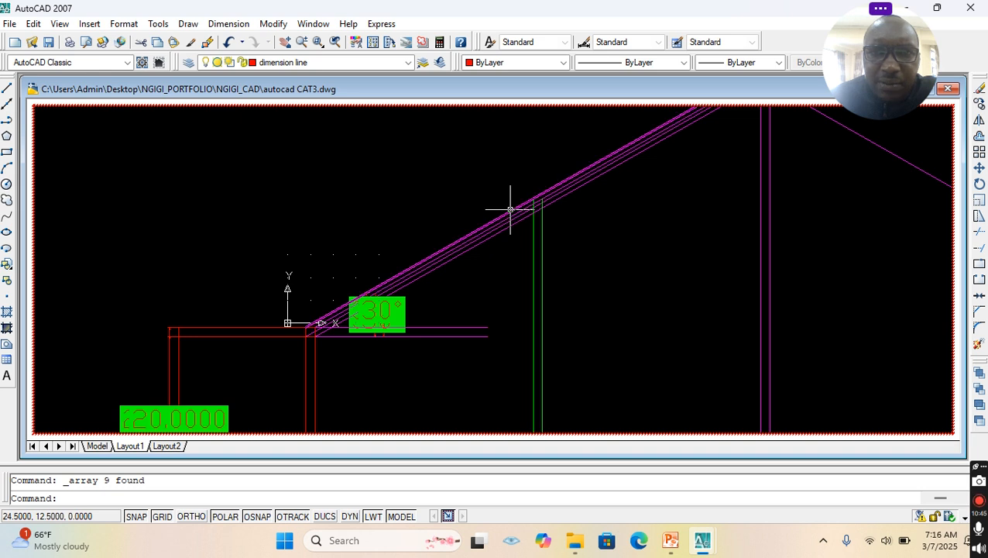
scroll(565, 254, down, 2)
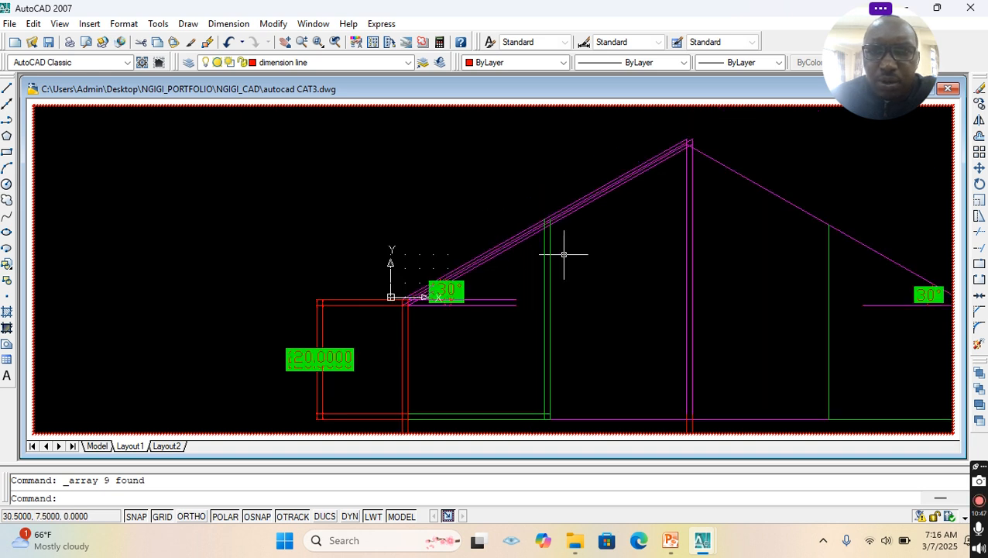
scroll(564, 254, down, 2)
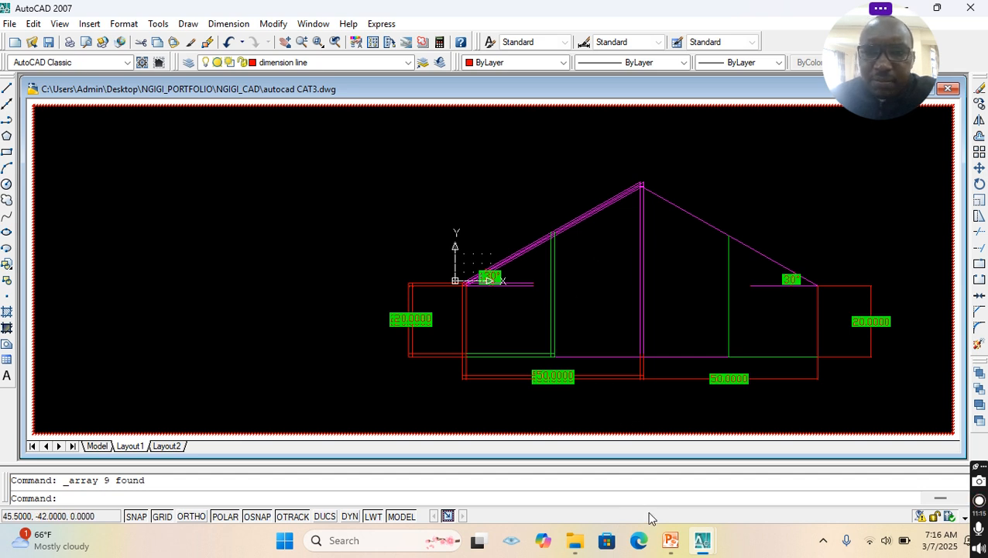
Switch to the AutoCAD window with 1ANGLE.dwg.
mouse_move(671, 540)
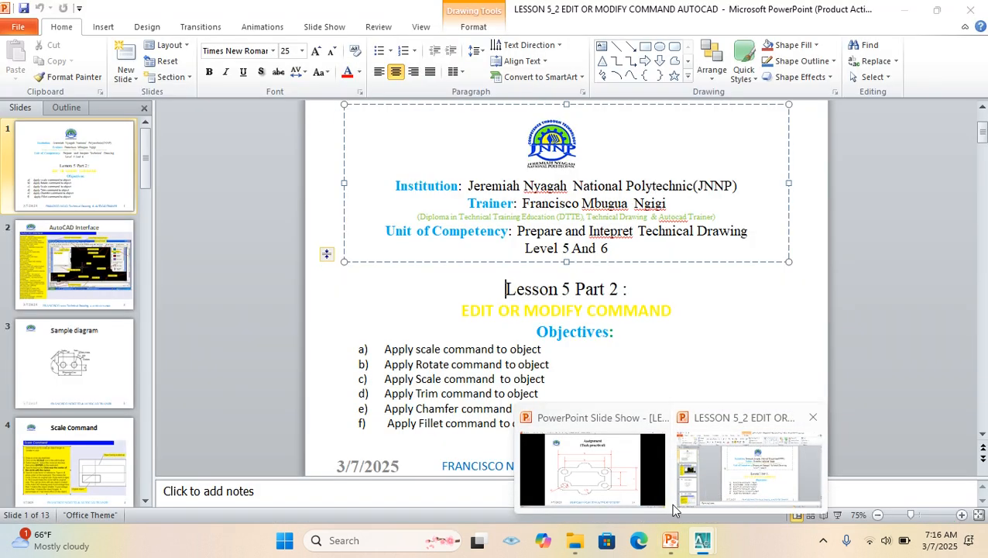
mouse_move(701, 545)
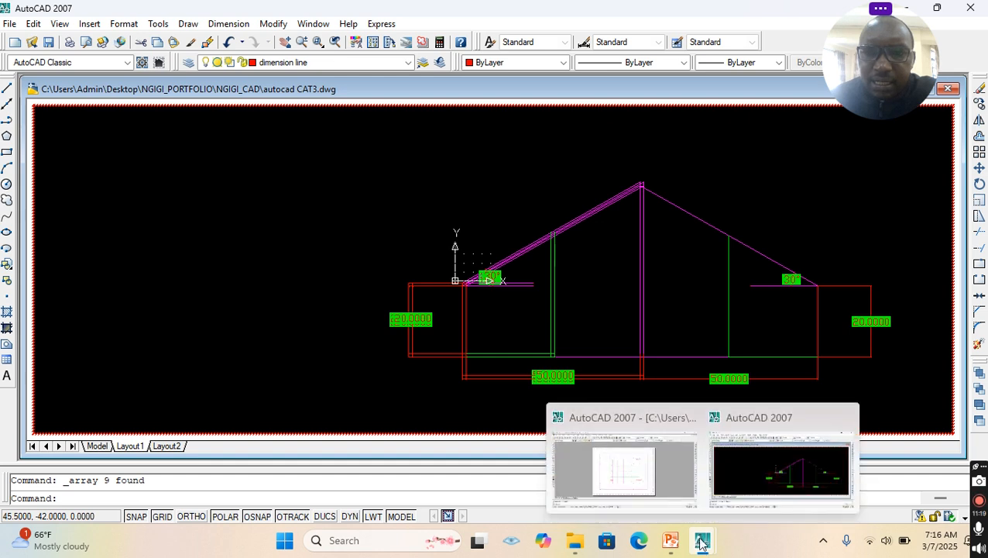
click(641, 492)
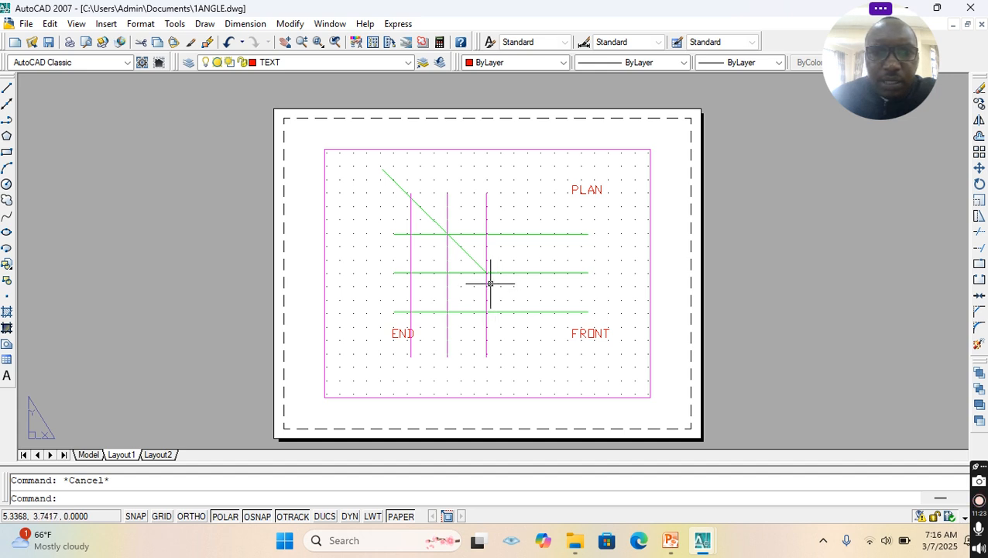
Offset the rightmost vertical magenta line by 1 unit to the right.
click(486, 227)
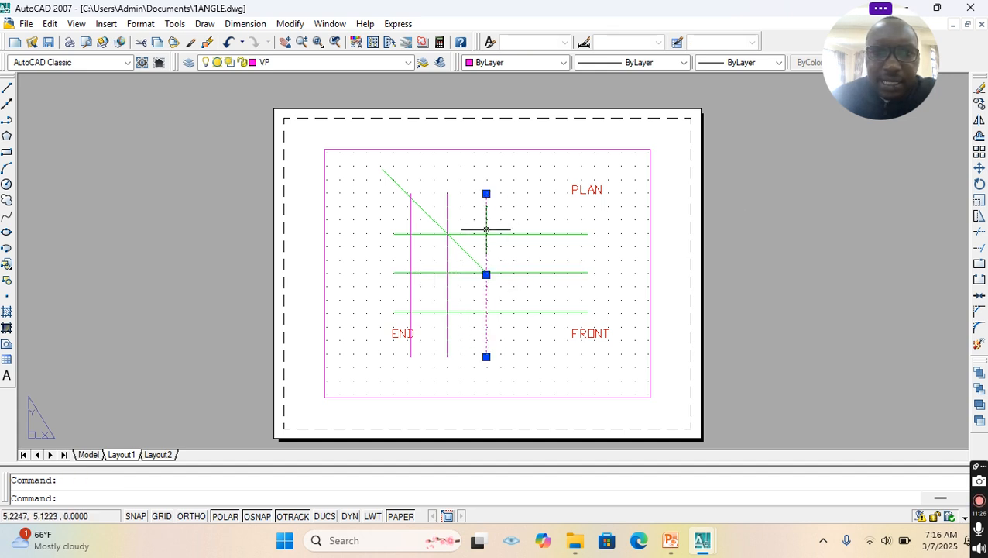
click(978, 138)
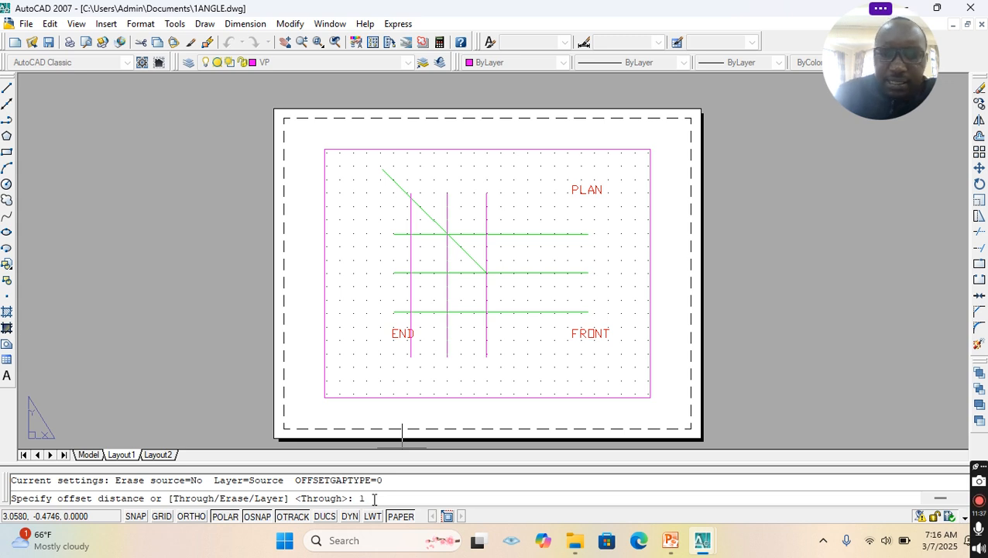
text(1)
key(Return)
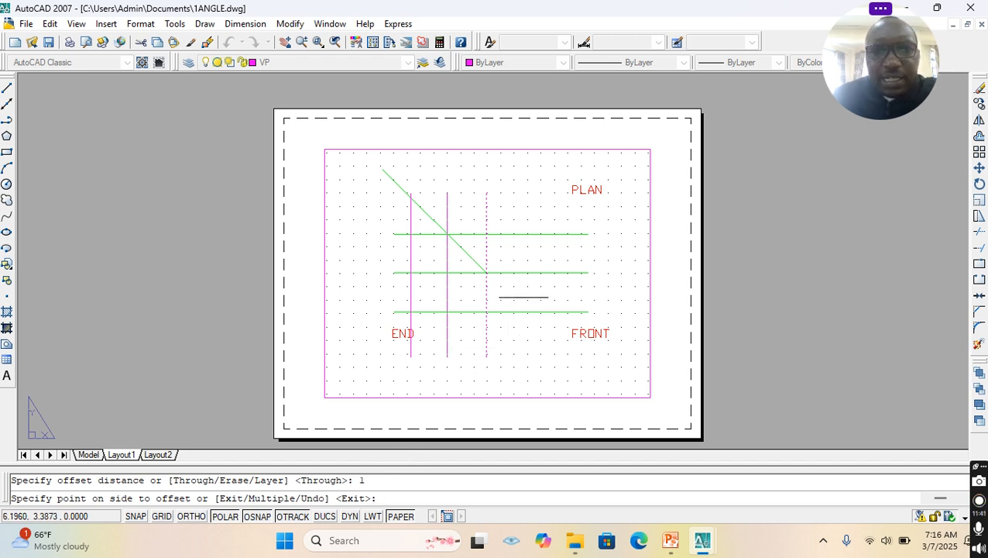
click(527, 268)
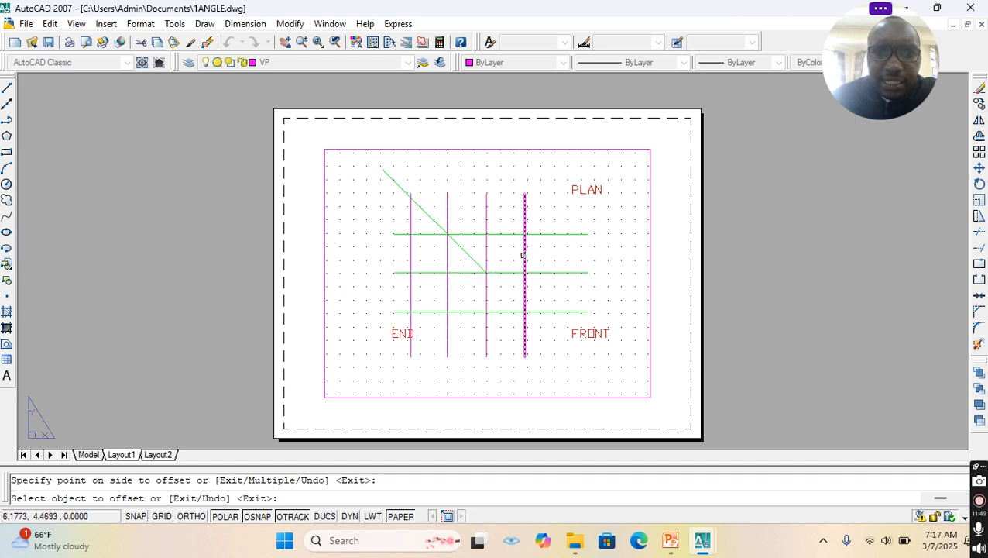
key(Escape)
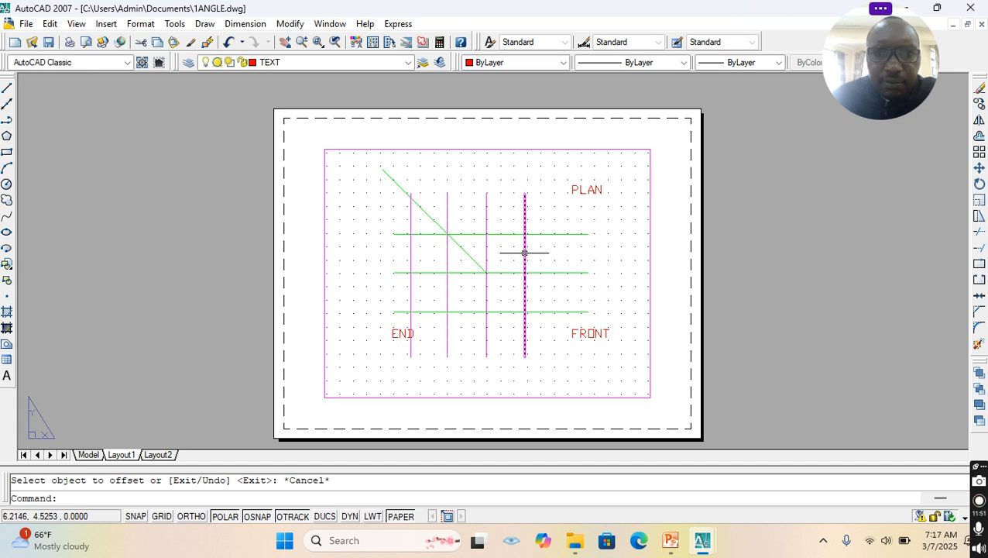
Offset the rightmost vertical magenta line by 1 unit back to the left.
click(524, 252)
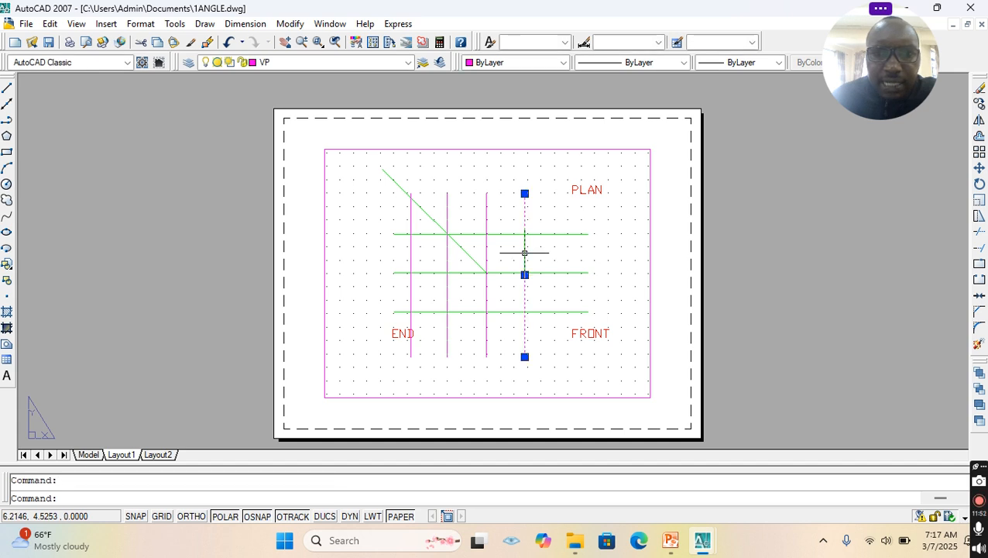
click(980, 137)
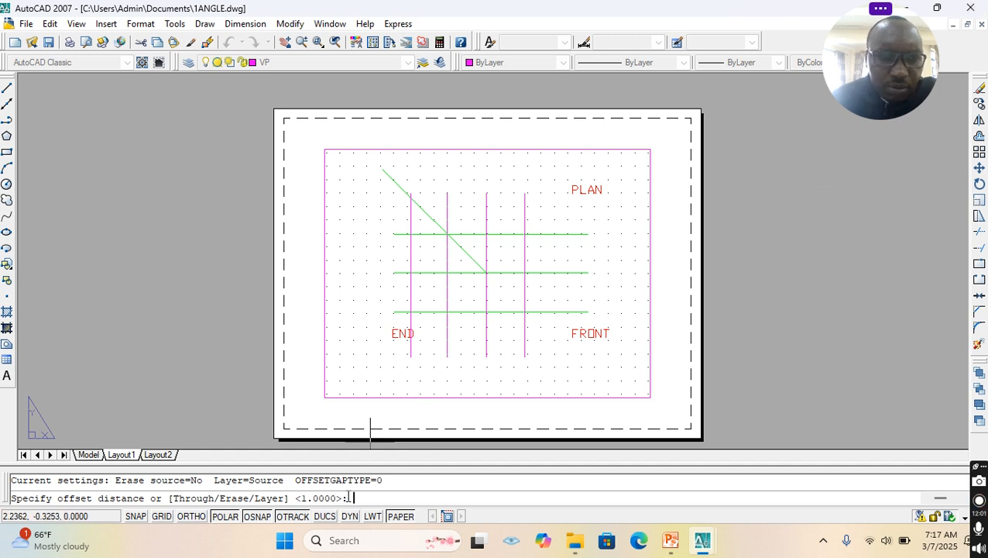
key(Return)
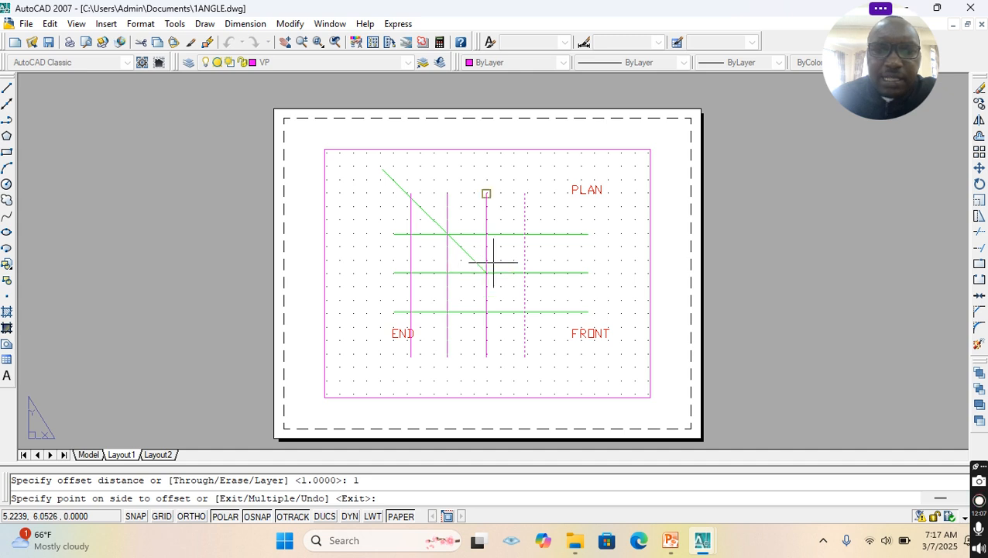
click(406, 265)
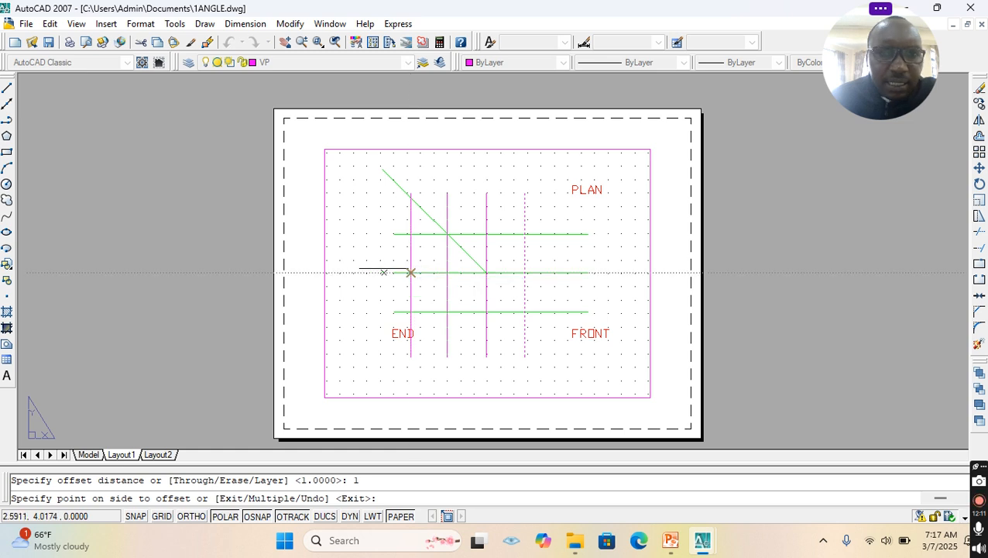
click(502, 263)
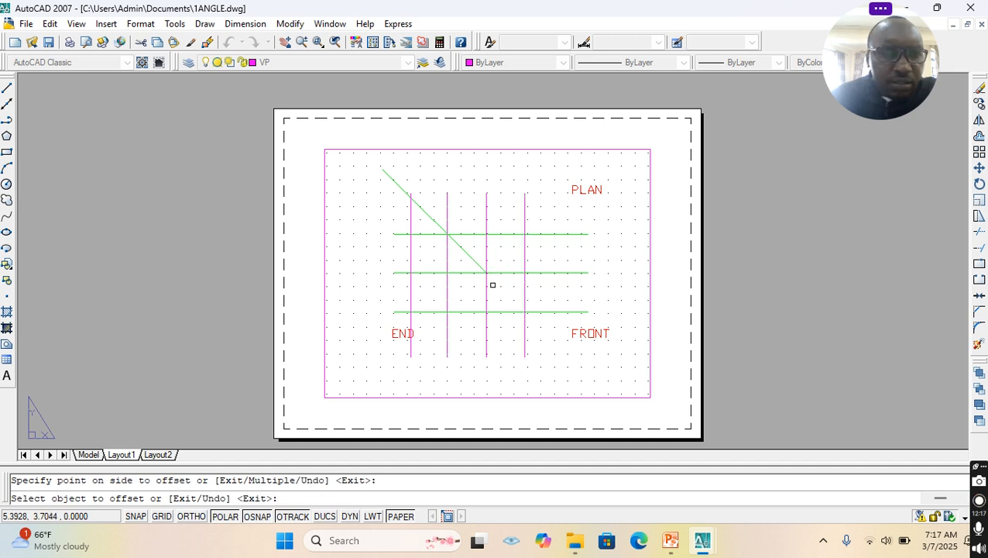
Offset the leftmost vertical magenta line by 1 unit to the left.
click(412, 254)
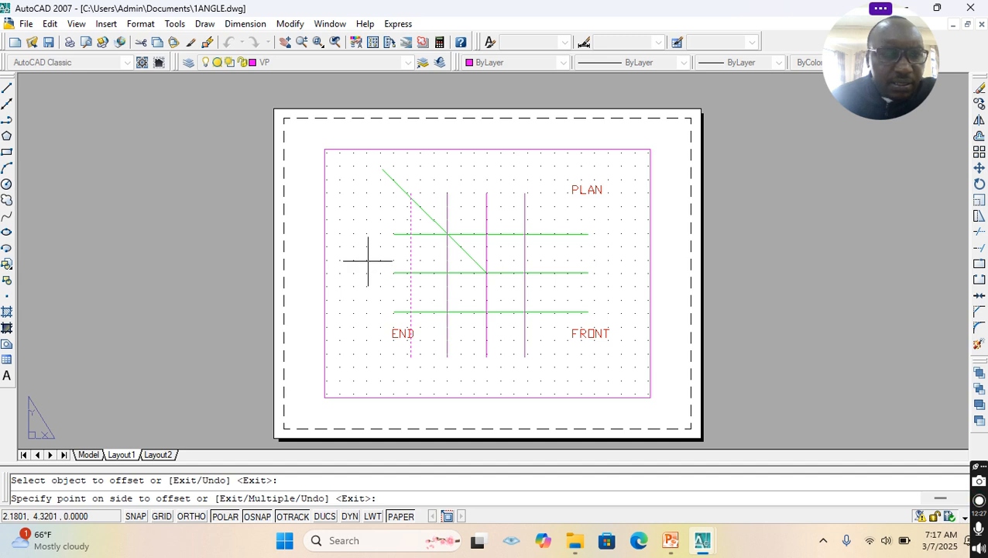
key(Return)
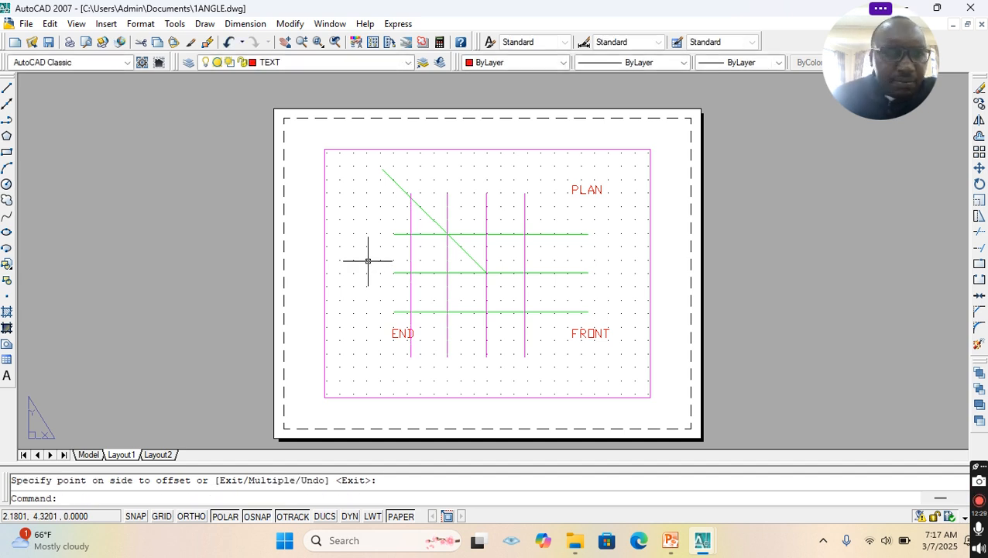
click(411, 250)
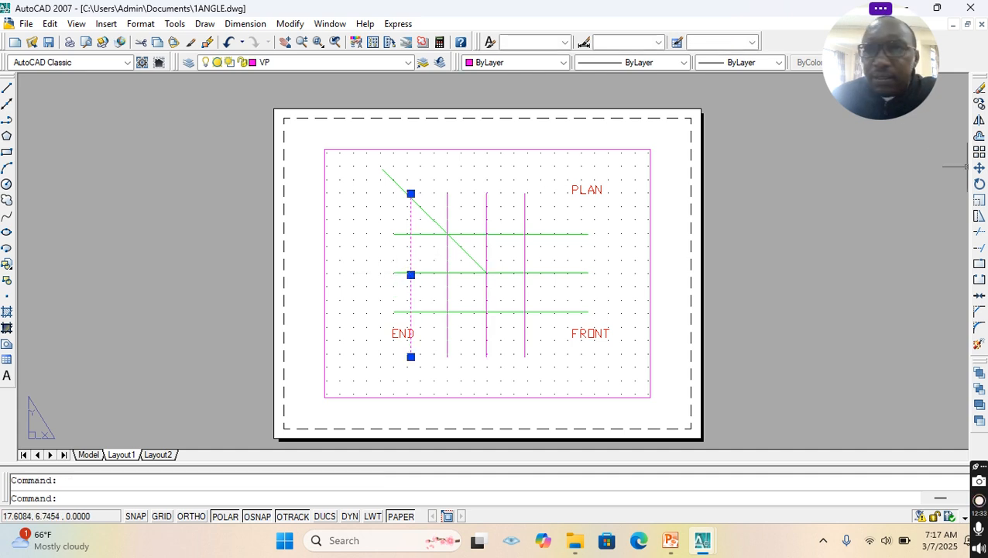
click(978, 137)
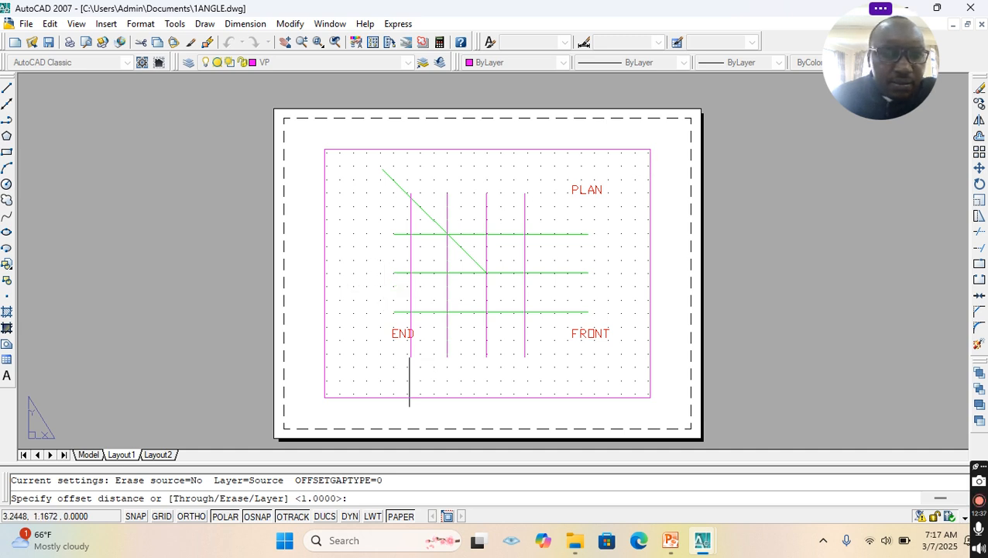
key(Return)
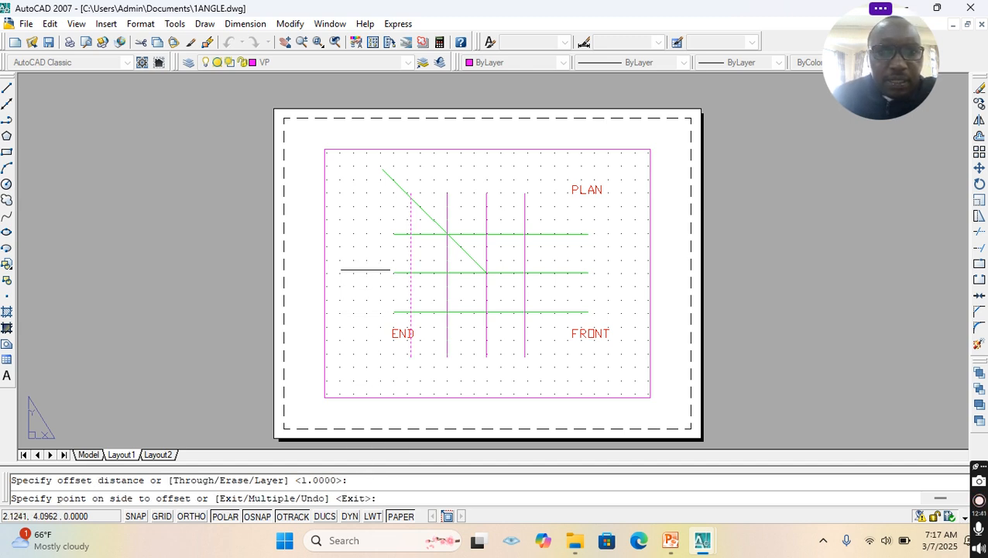
click(365, 258)
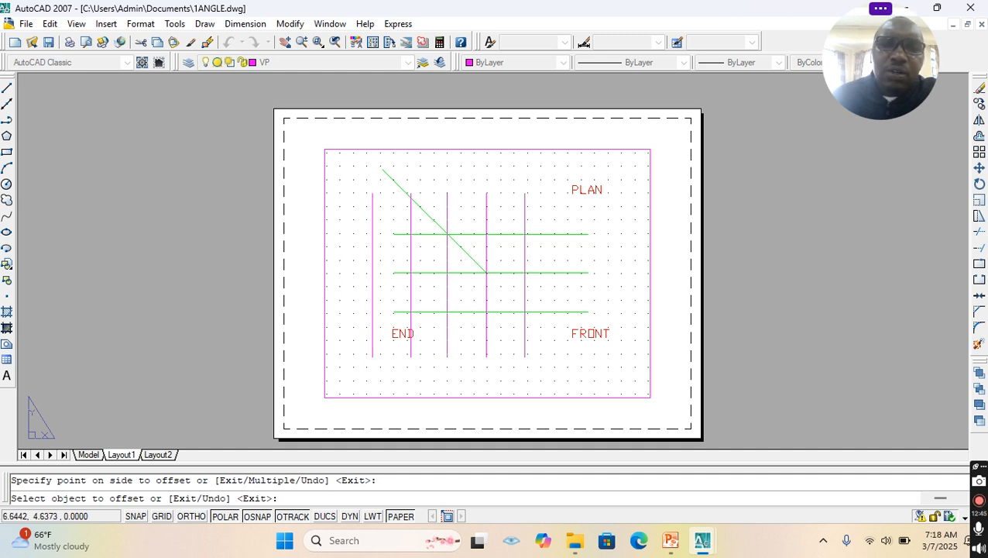
scroll(520, 264, down, 2)
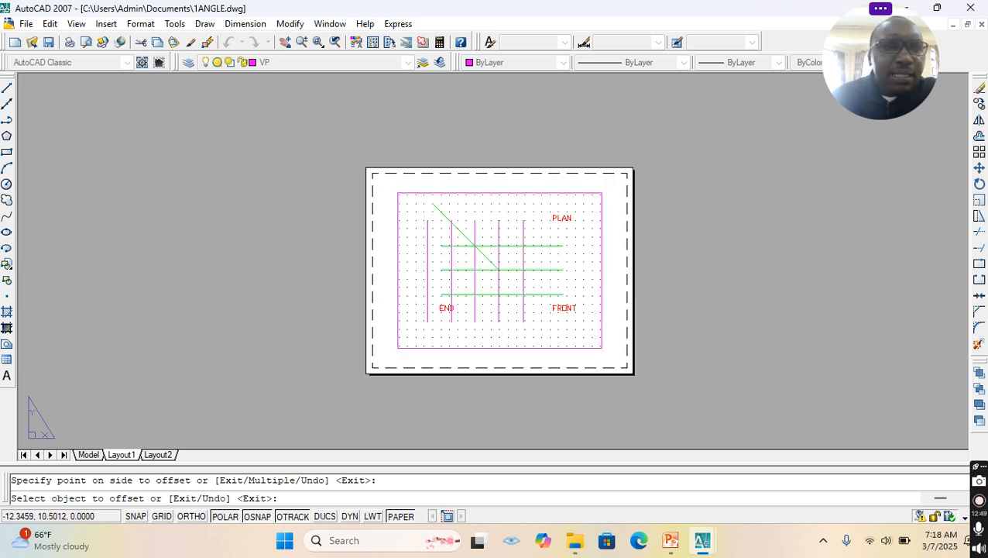
click(7, 185)
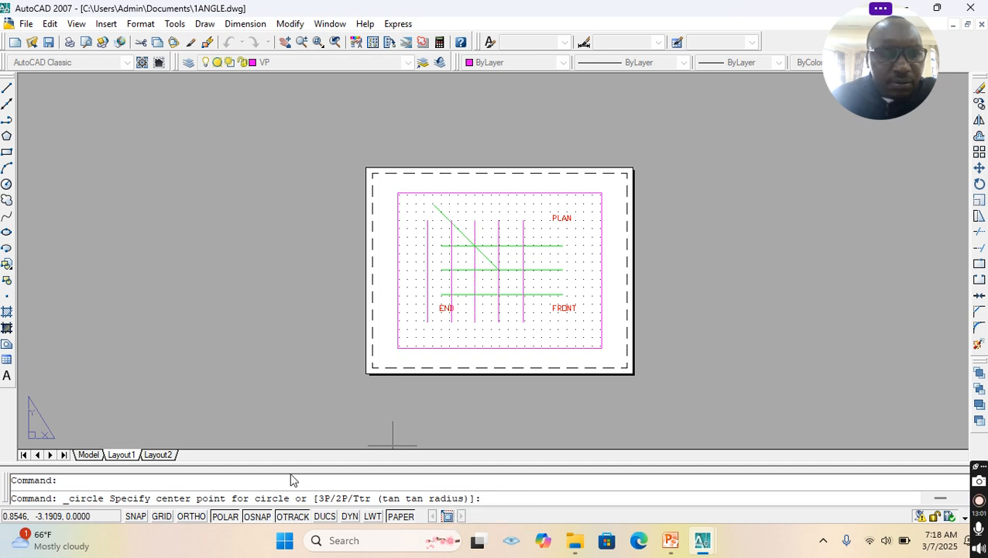
key(Escape)
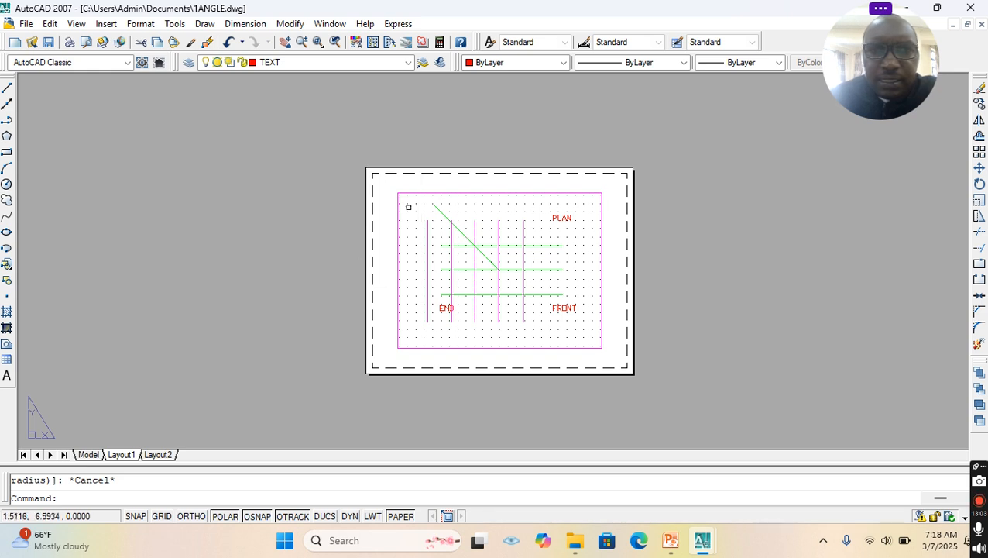
click(485, 209)
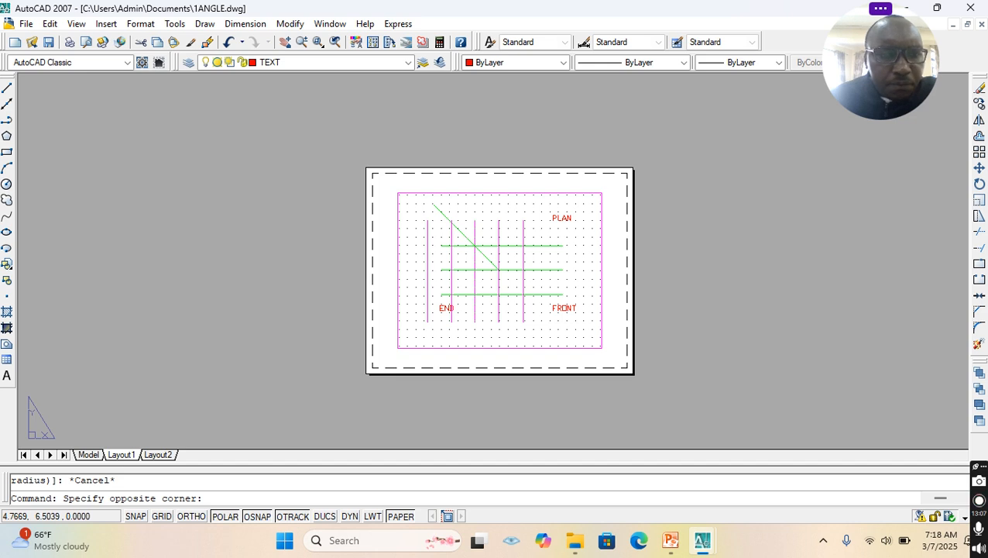
key(Escape)
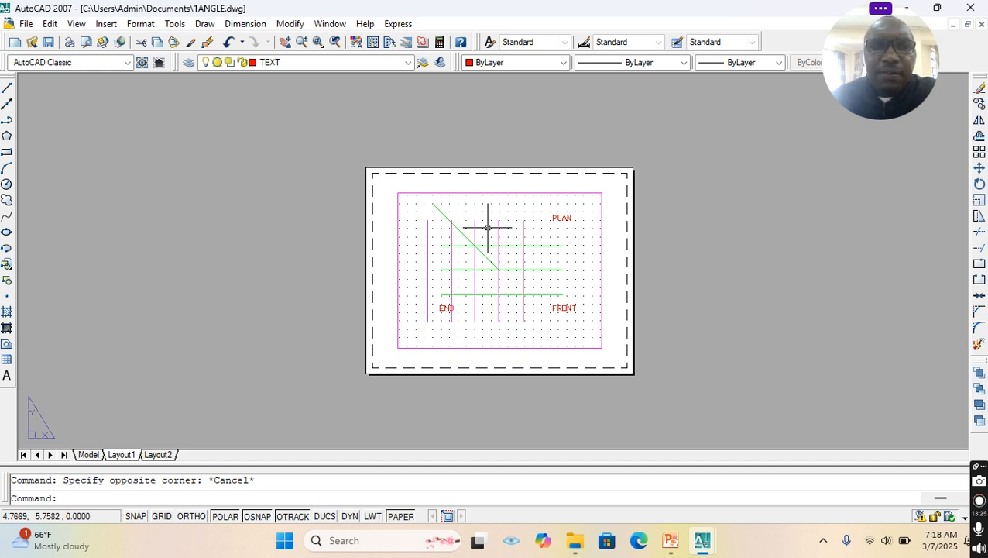
click(499, 232)
key(Escape)
click(475, 239)
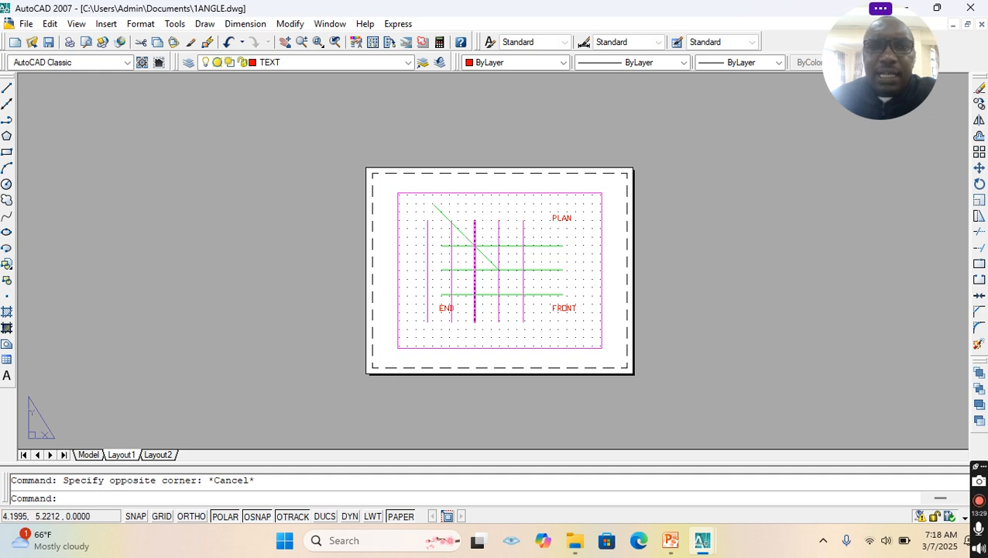
key(Escape)
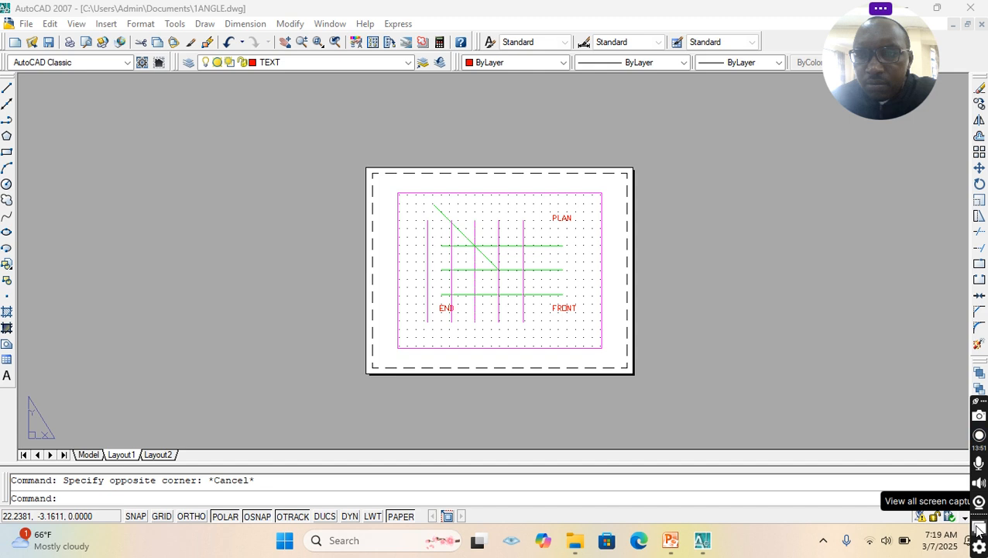
Switch to the ScreenRec gallery and open the recording 07.03.2025_07.05.11_REC in the video player.
click(978, 527)
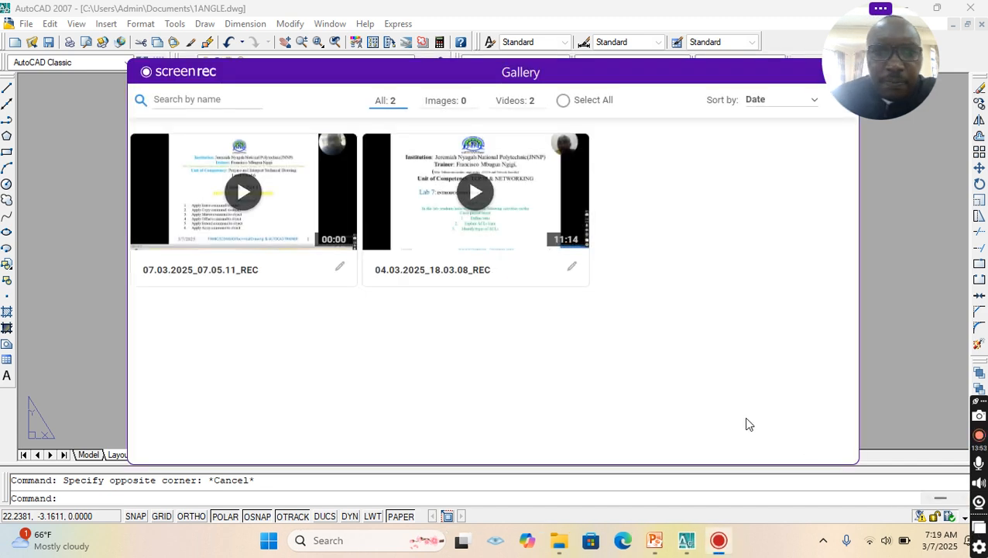
click(249, 207)
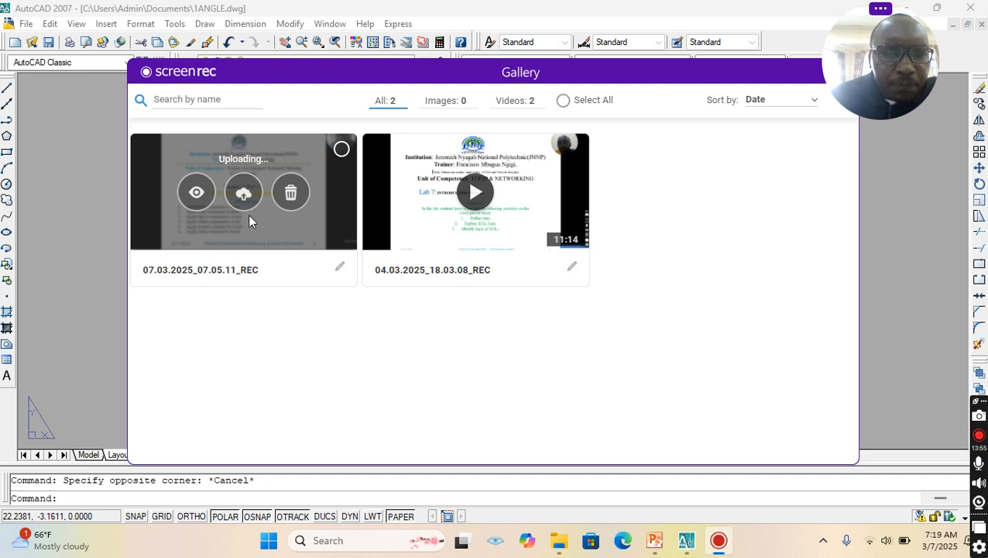
click(250, 218)
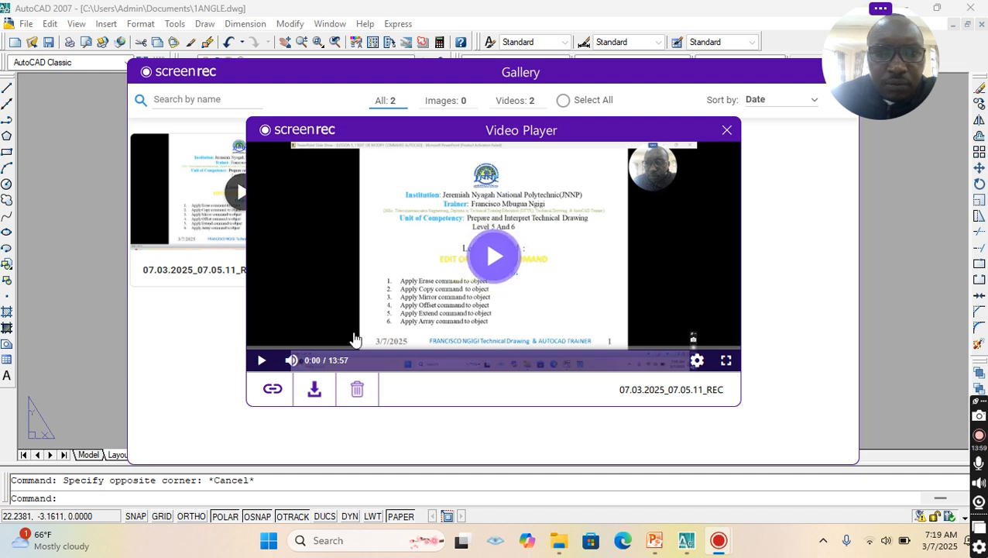
Preview the recording from the beginning, skipping ahead to the Edit/Modify Commands slide.
click(261, 360)
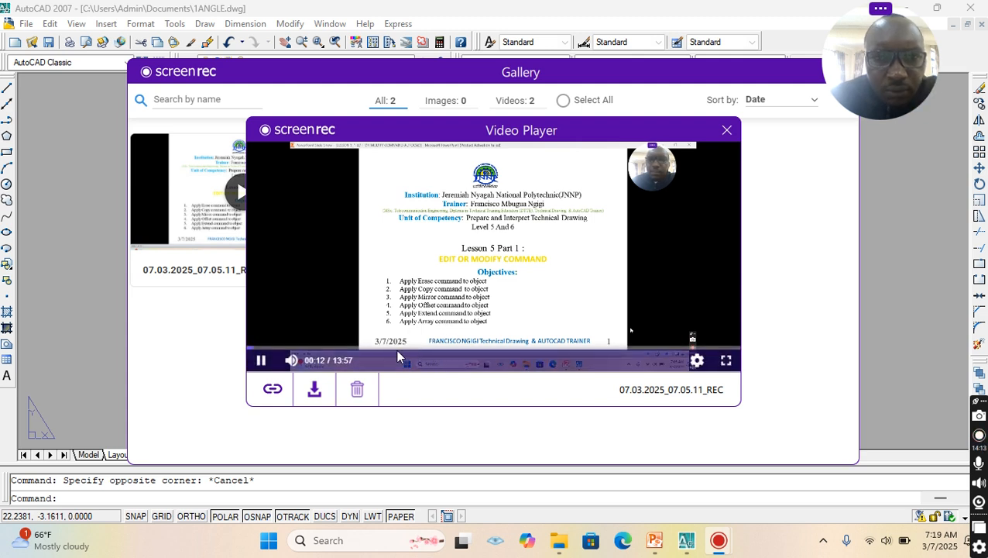
mouse_move(284, 363)
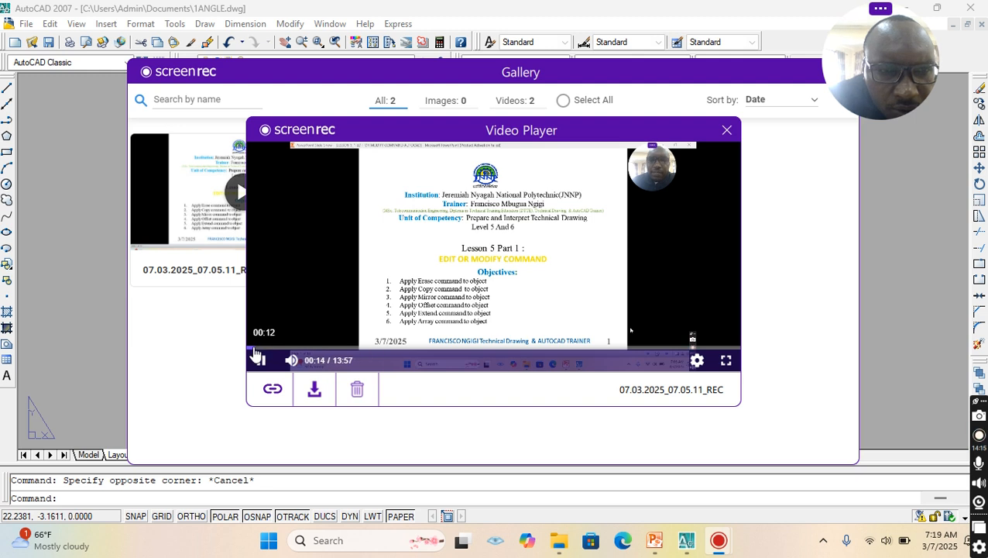
click(317, 349)
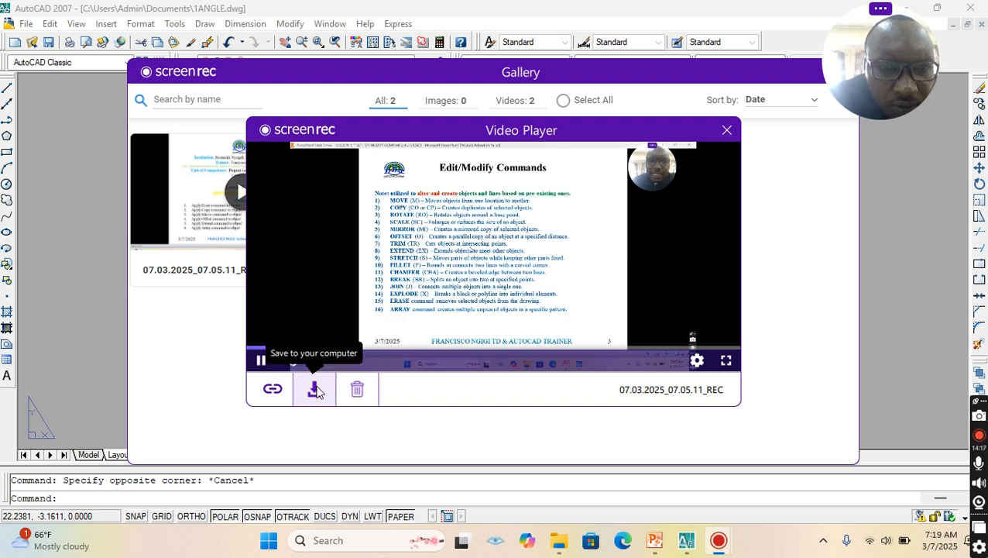
Start saving the recording to the computer as an MP4 file named "LESSON 5_1_MODIFY _EDIT COMMANDS".
click(315, 389)
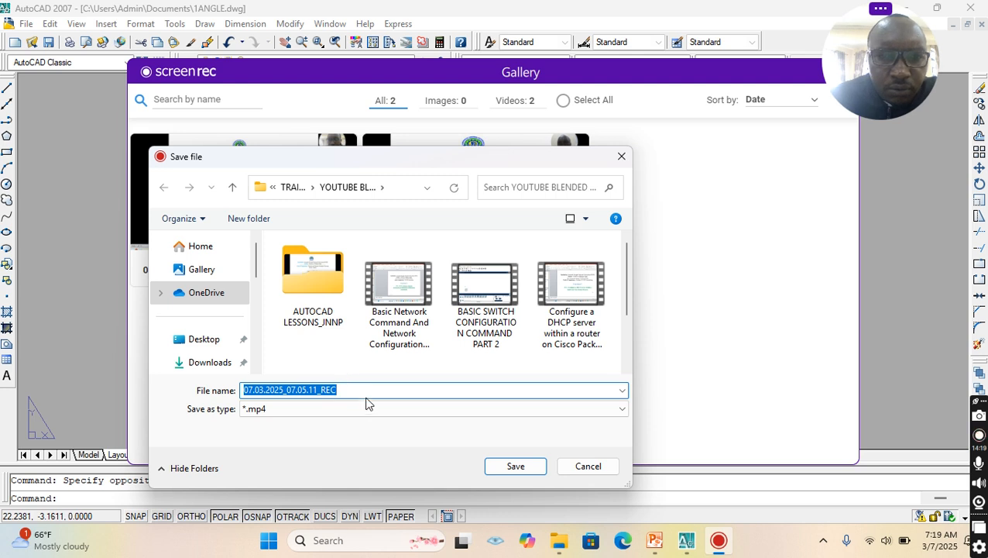
click(361, 391)
key(BackSpace)
key(BackSpace)
key(BackSpace)
key(BackSpace)
key(BackSpace)
key(BackSpace)
key(BackSpace)
key(BackSpace)
key(BackSpace)
key(BackSpace)
key(BackSpace)
key(BackSpace)
key(BackSpace)
key(BackSpace)
key(BackSpace)
key(BackSpace)
key(BackSpace)
key(BackSpace)
key(BackSpace)
key(BackSpace)
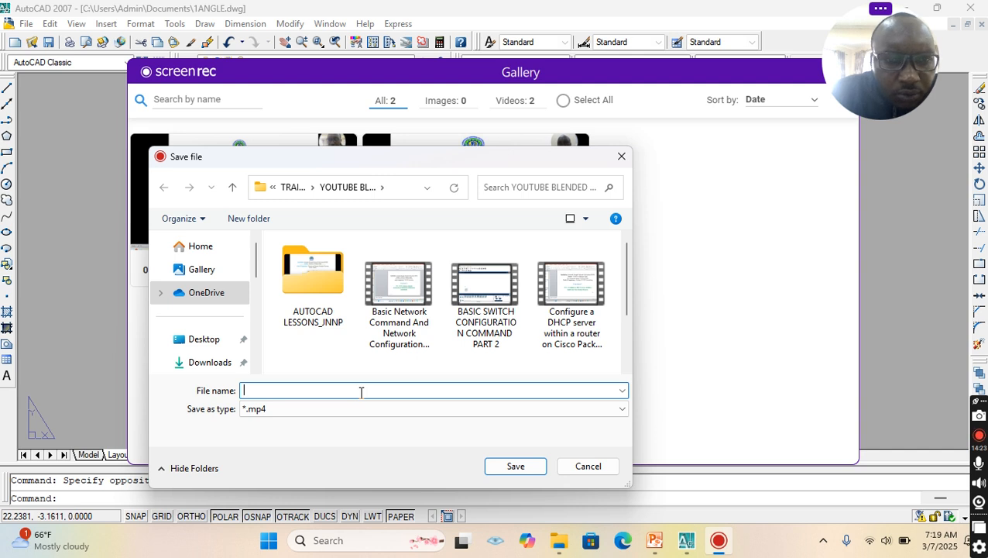
text(LESSON)
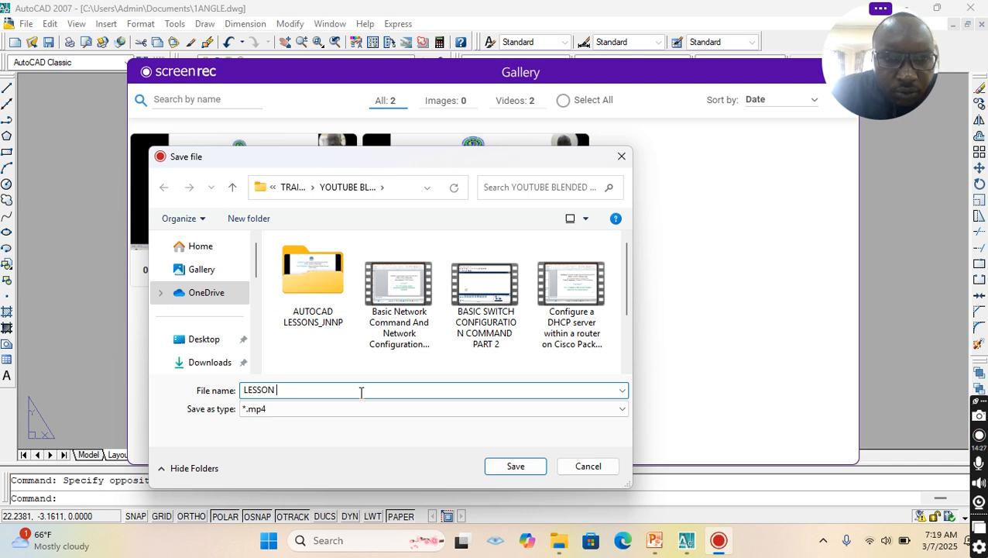
text( 5_1)
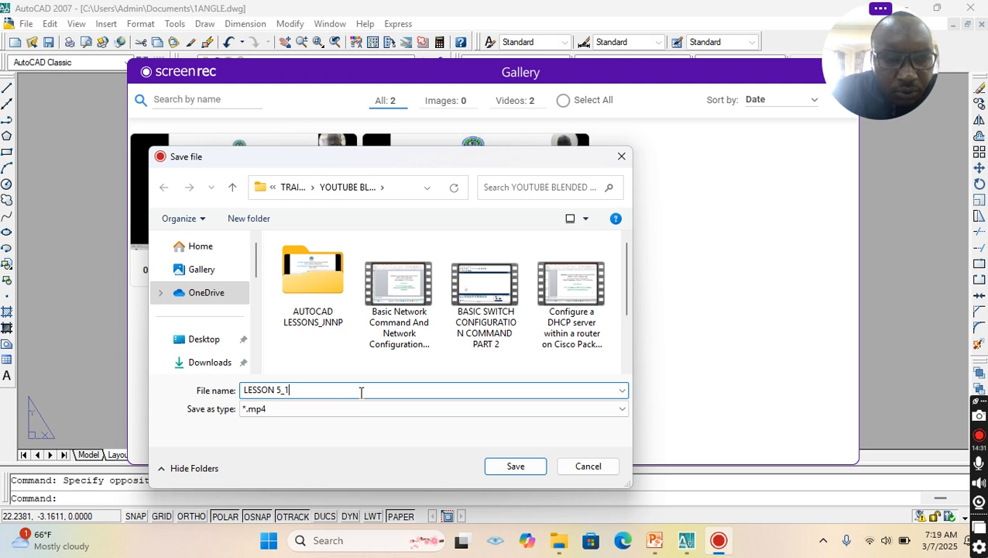
text(_)
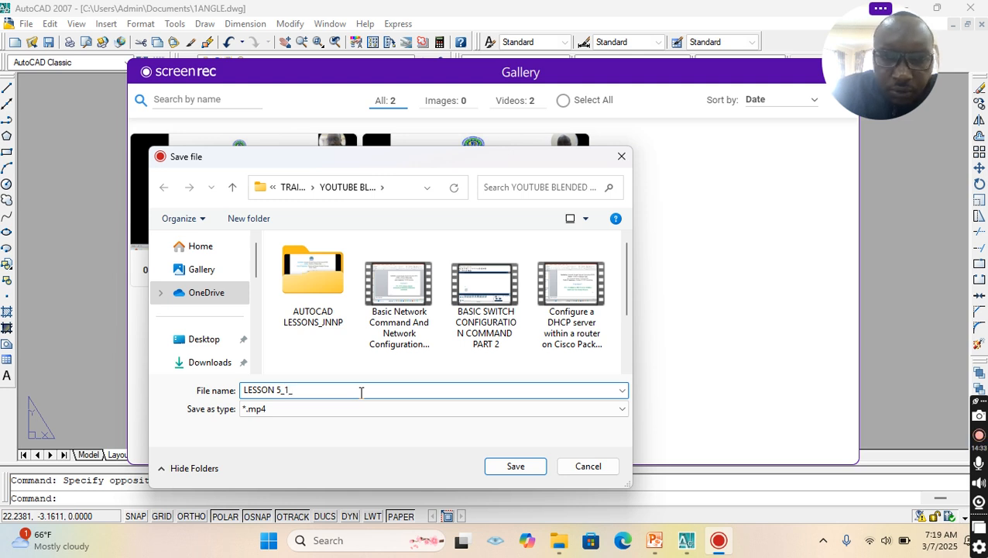
text(MODIFY )
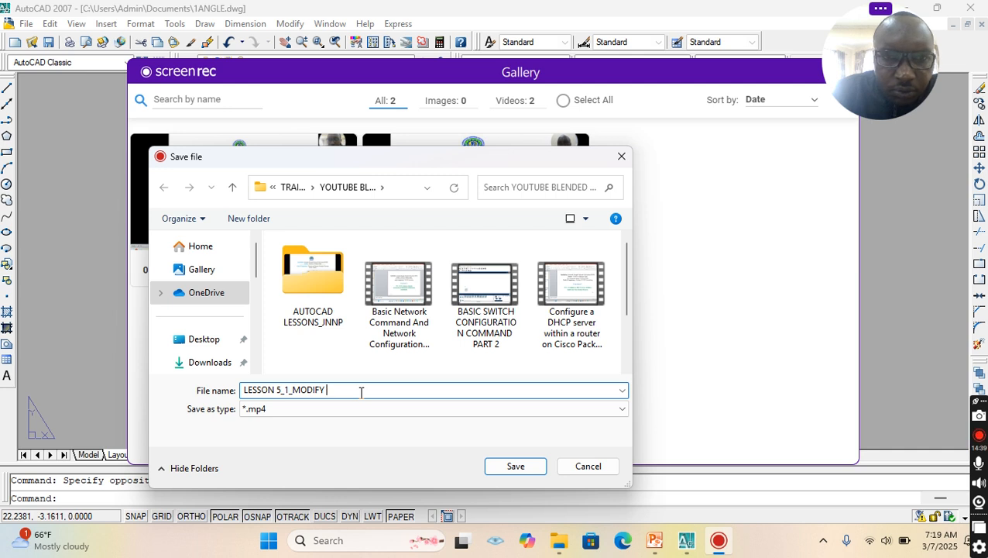
text(_)
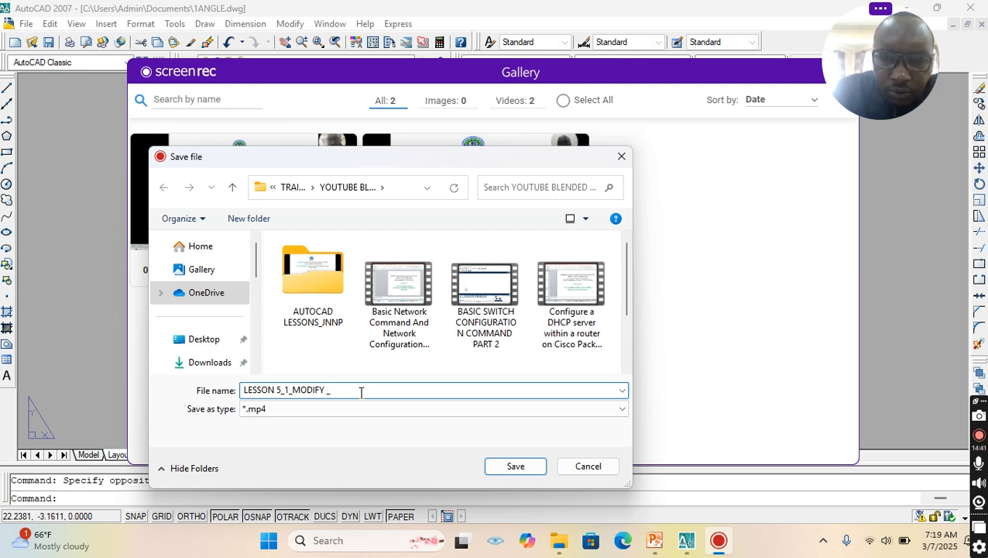
text(ED)
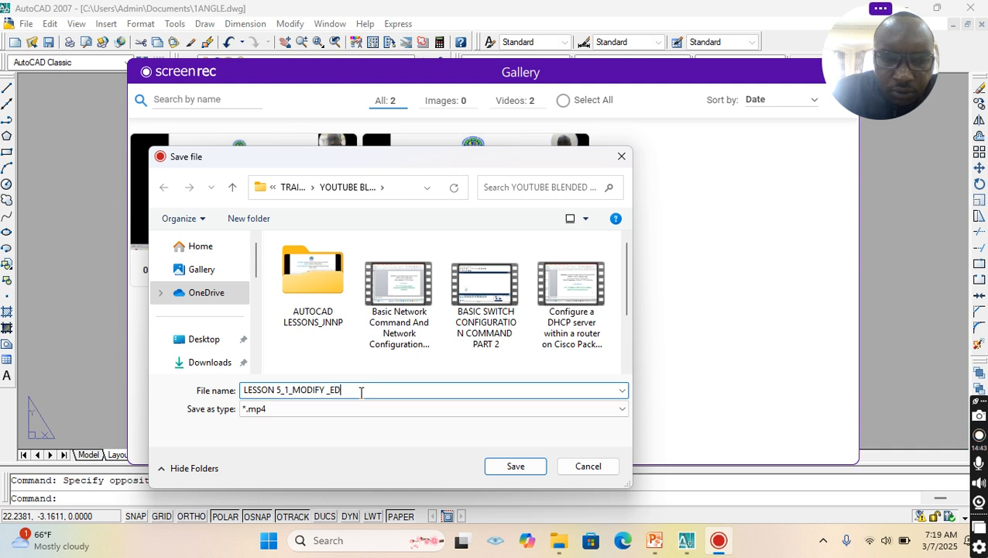
text(IT COMMANDS)
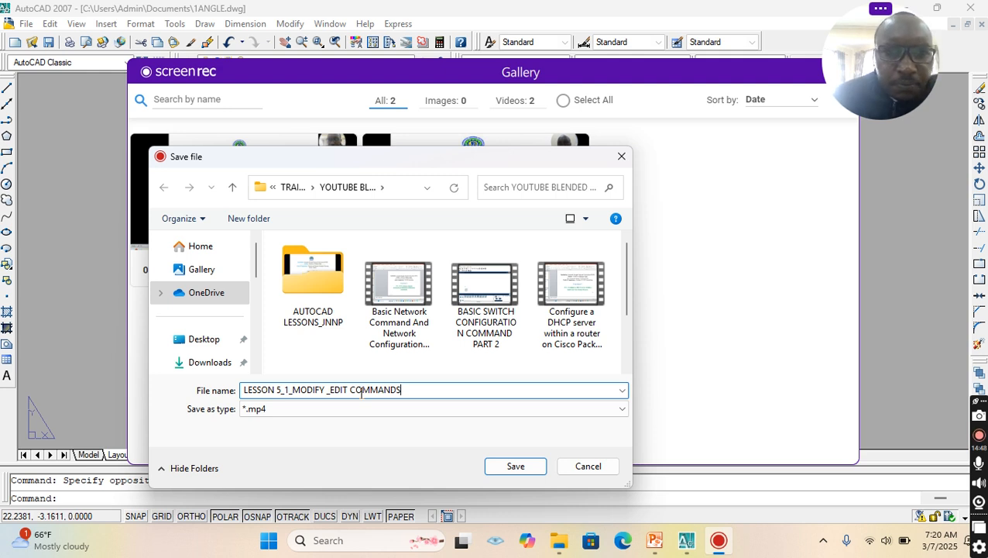
Set the save location to the trainer's portfolio folder on the Desktop and look through its subfolders for the destination.
click(209, 345)
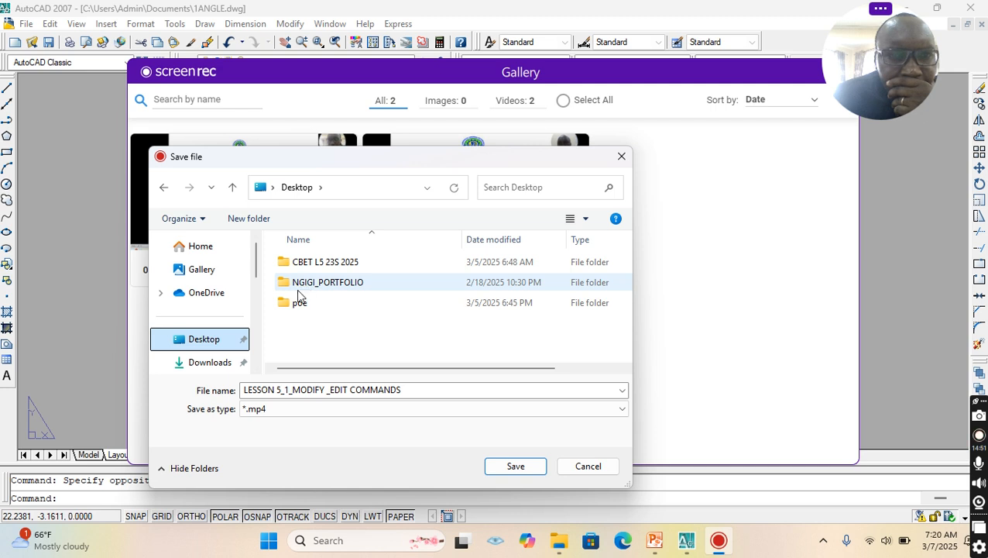
scroll(227, 358, down, 1)
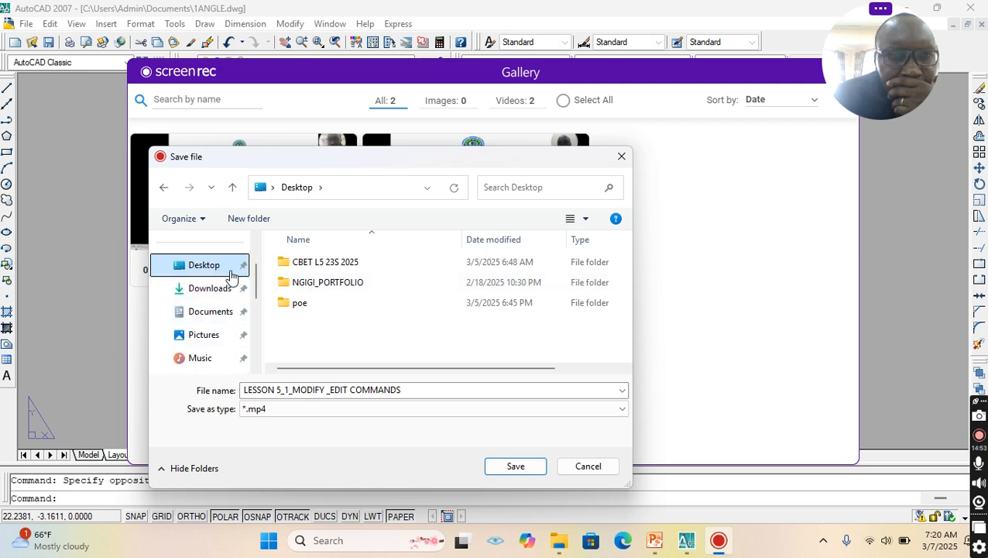
double_click(318, 284)
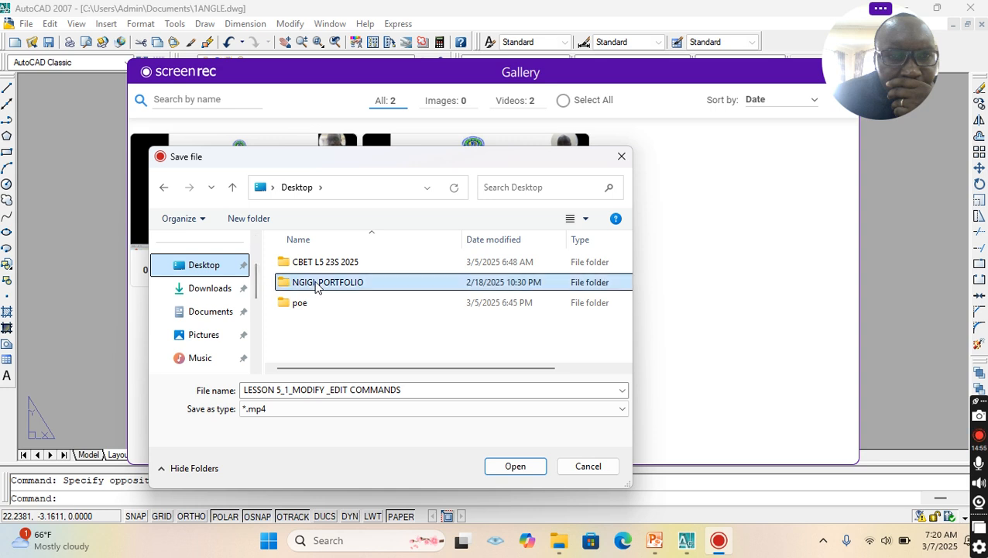
scroll(322, 285, down, 1)
scroll(324, 282, down, 2)
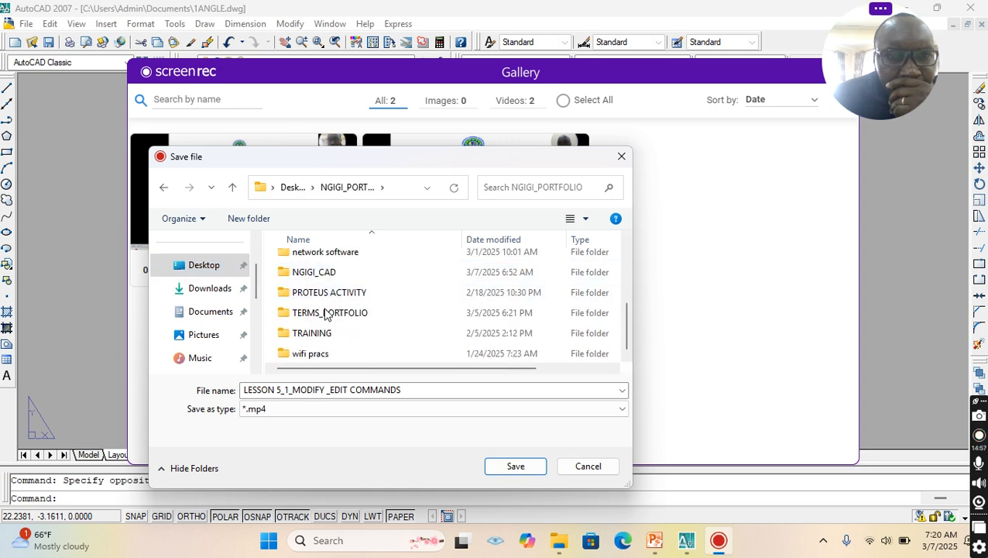